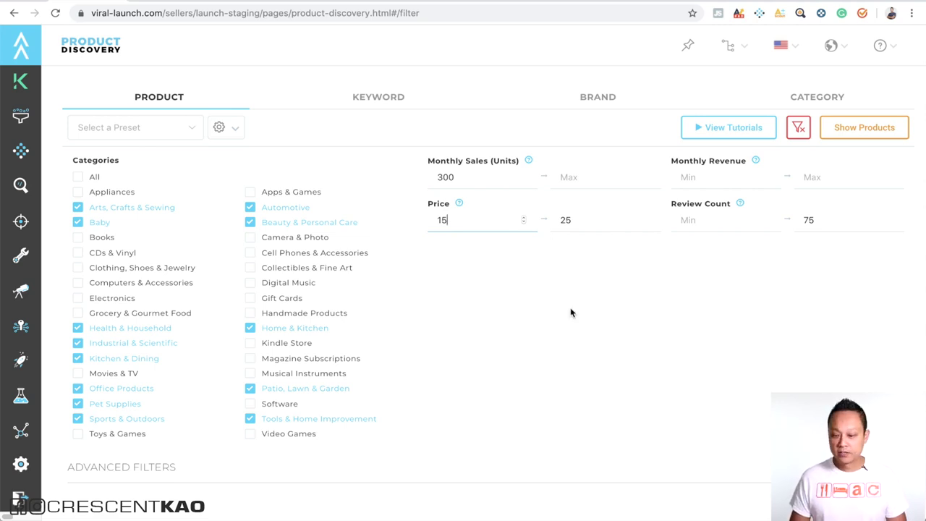
# Show the products matching the current filters and look through the first page of results
pyautogui.click(868, 134)
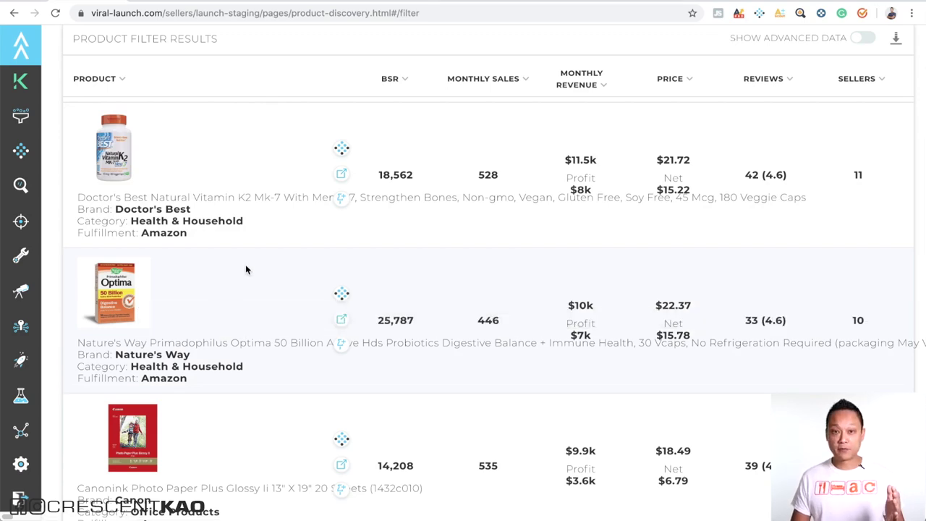
pyautogui.scroll(-5, 246, 264)
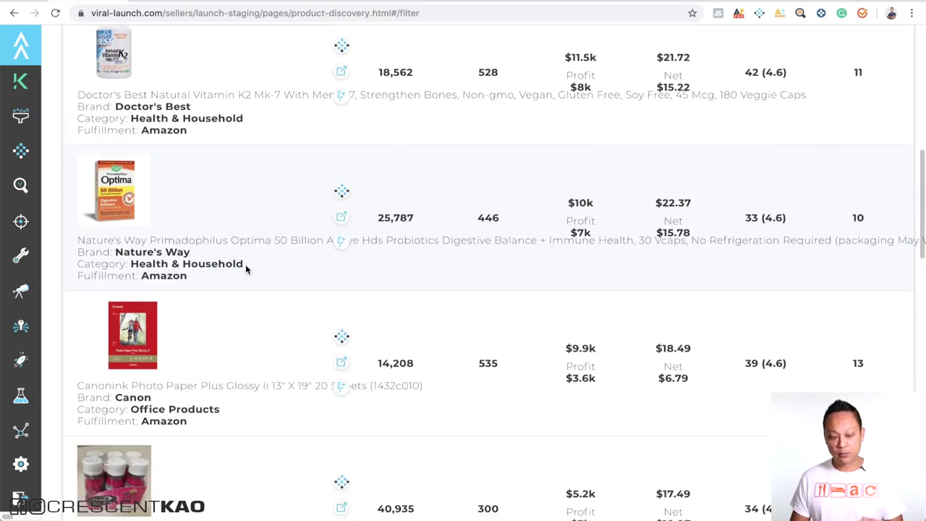
pyautogui.scroll(-3, 409, 304)
pyautogui.scroll(-3, 409, 304)
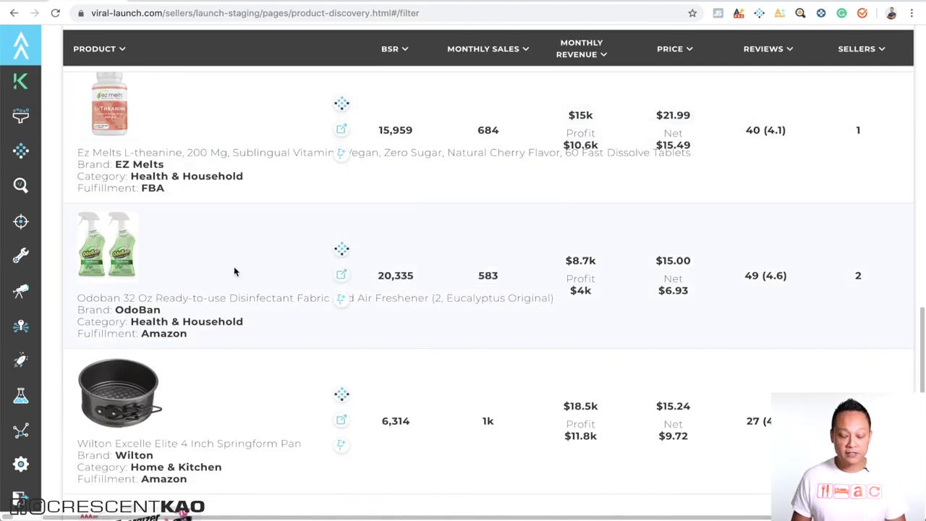
pyautogui.scroll(-2, 234, 269)
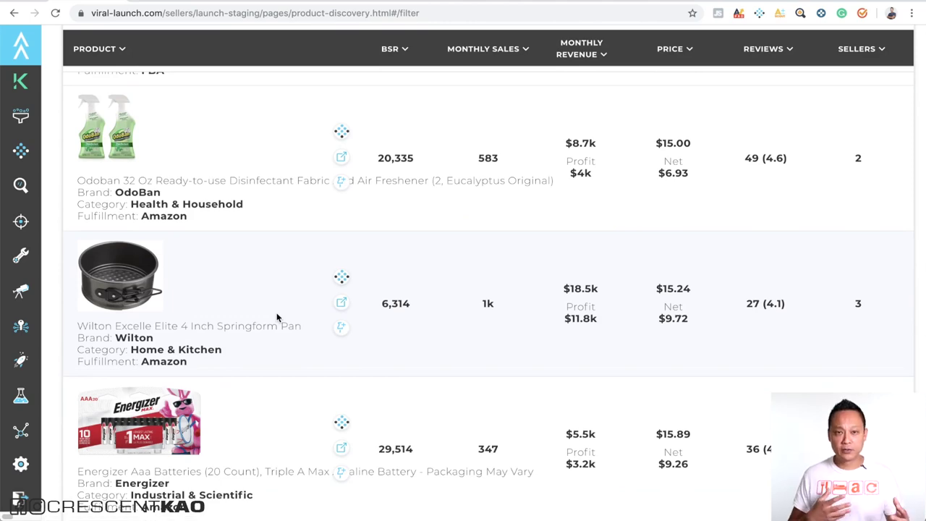
pyautogui.scroll(-5, 277, 317)
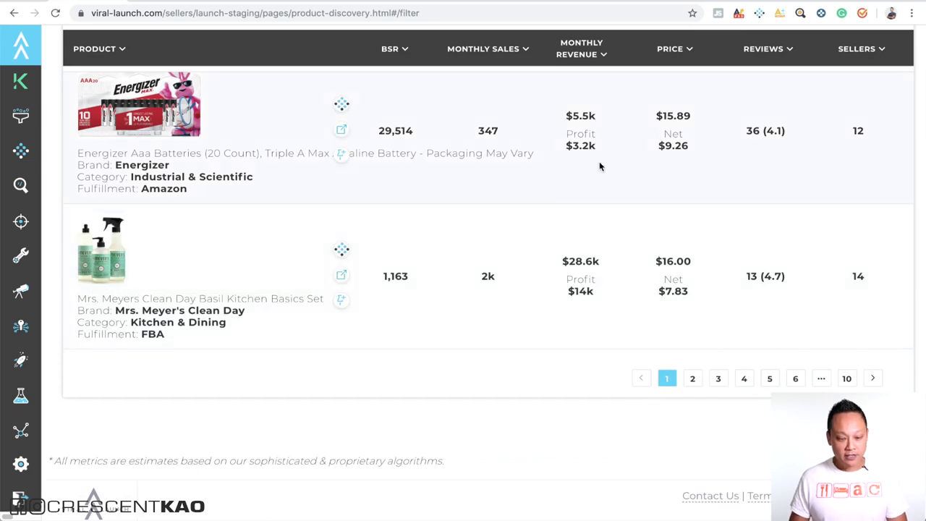
# On results page 2, find the PMLAND acrylic ice rock cubes, open their Amazon listing in a new tab, and return to the results
pyautogui.click(692, 378)
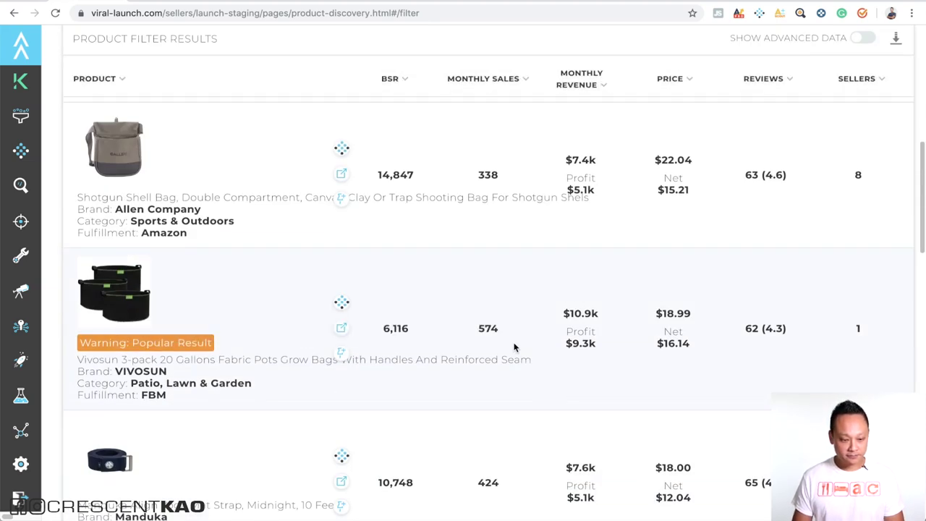
pyautogui.scroll(-4, 513, 347)
pyautogui.scroll(-6, 514, 347)
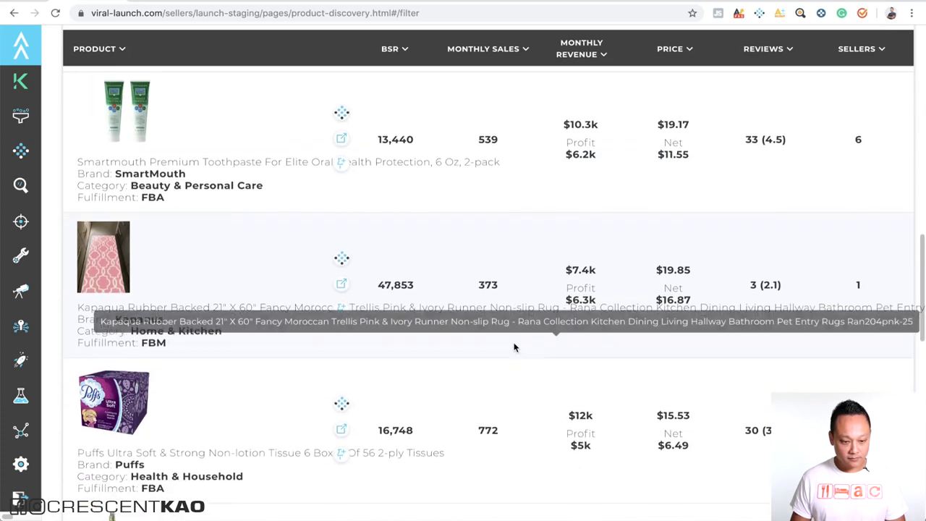
pyautogui.scroll(-5, 514, 347)
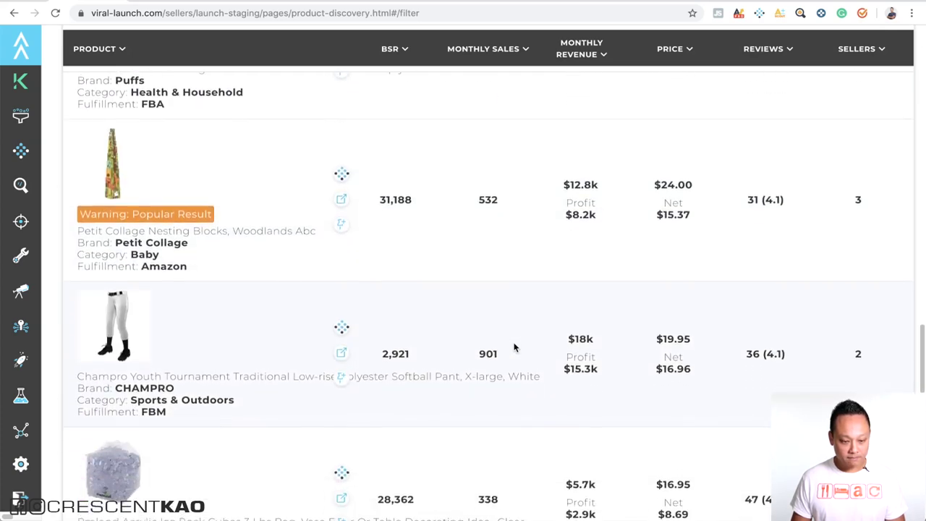
pyautogui.scroll(-2, 513, 347)
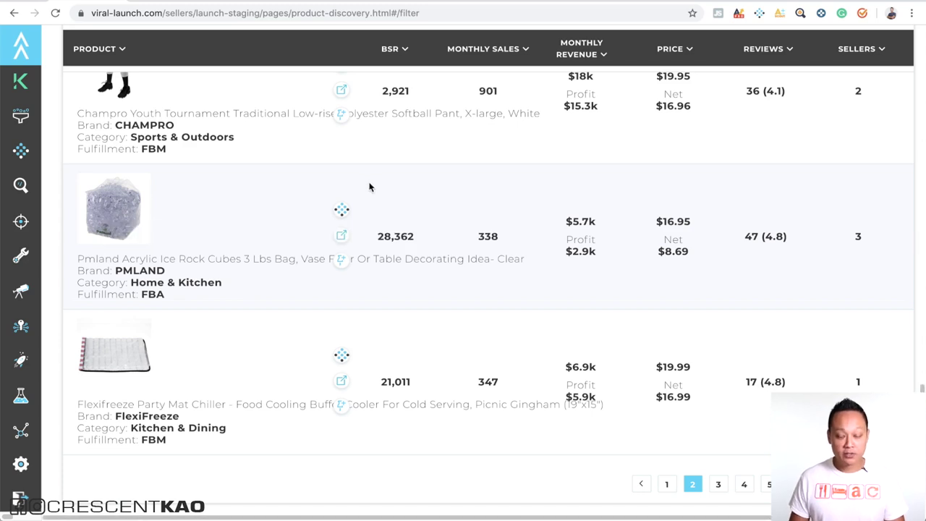
pyautogui.rightClick(341, 238)
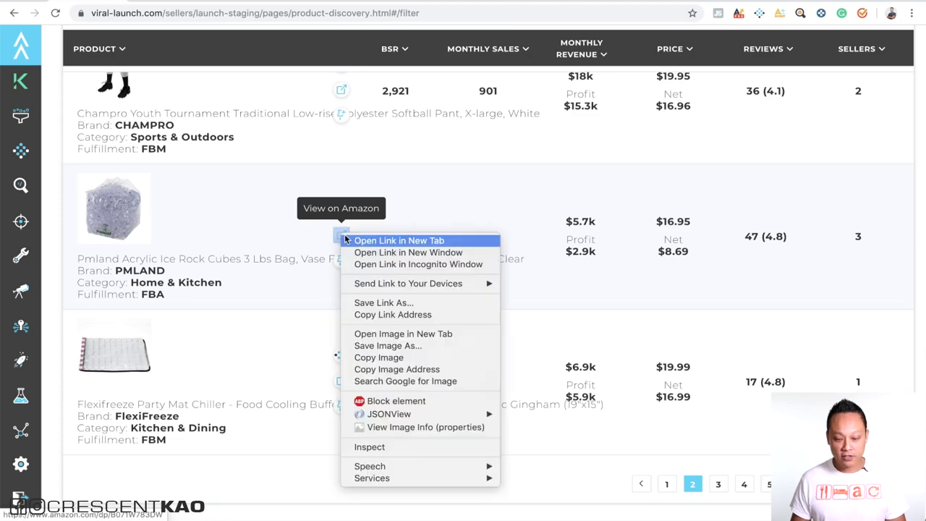
pyautogui.click(356, 239)
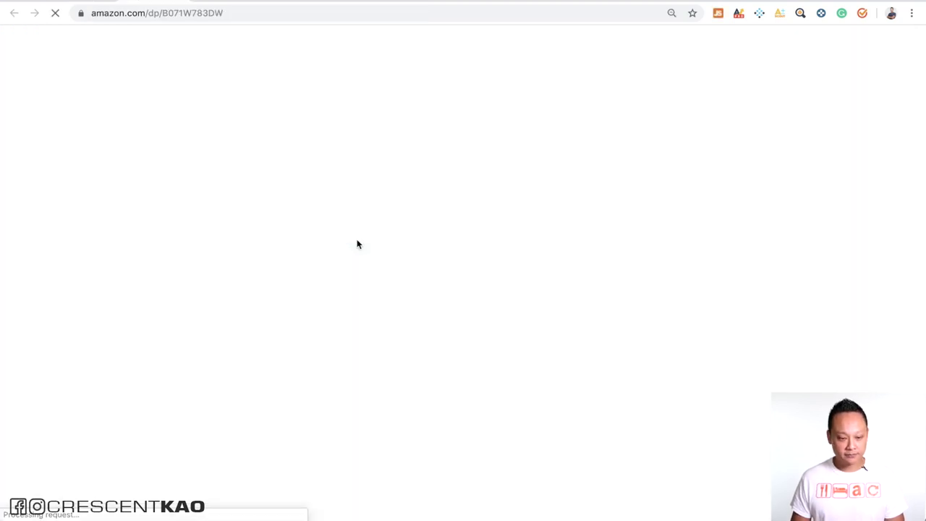
pyautogui.hotkey('ctrl', 'shift', 'Tab')
# Open the Amazon listing of the 129pcs Magnetic Rainbow Fraction Tiles in a new tab and return to the product results
pyautogui.scroll(-3, 286, 275)
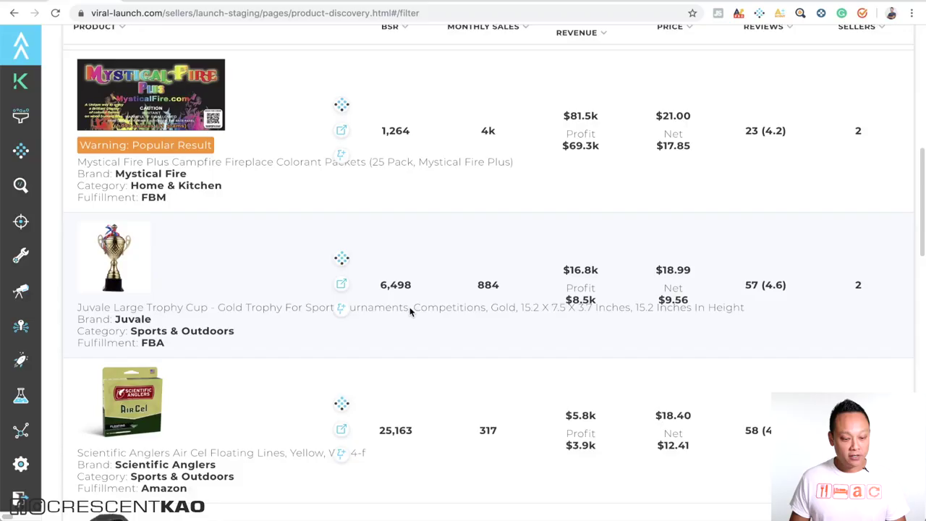
pyautogui.scroll(-5, 409, 311)
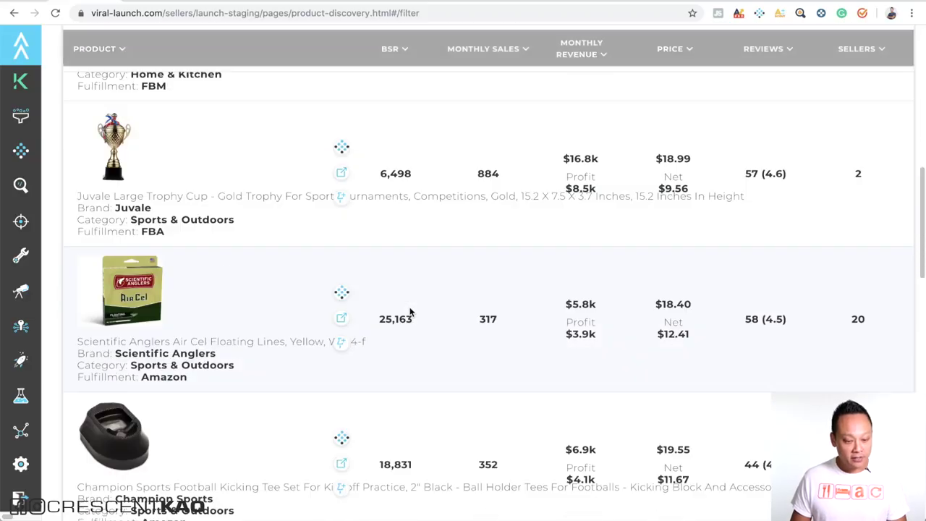
pyautogui.scroll(-5, 410, 312)
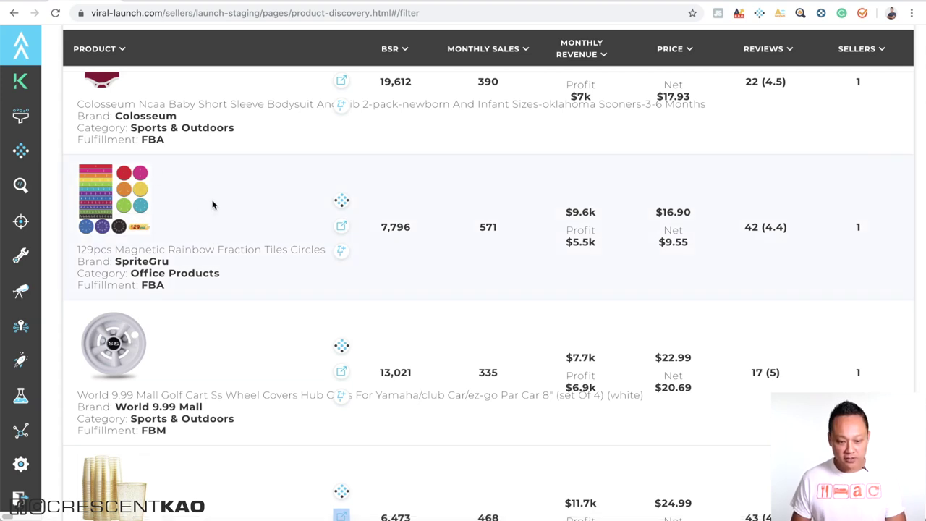
pyautogui.rightClick(343, 226)
pyautogui.click(351, 229)
pyautogui.hotkey('ctrl', 'Tab')
pyautogui.hotkey('ctrl', 'shift', 'Tab')
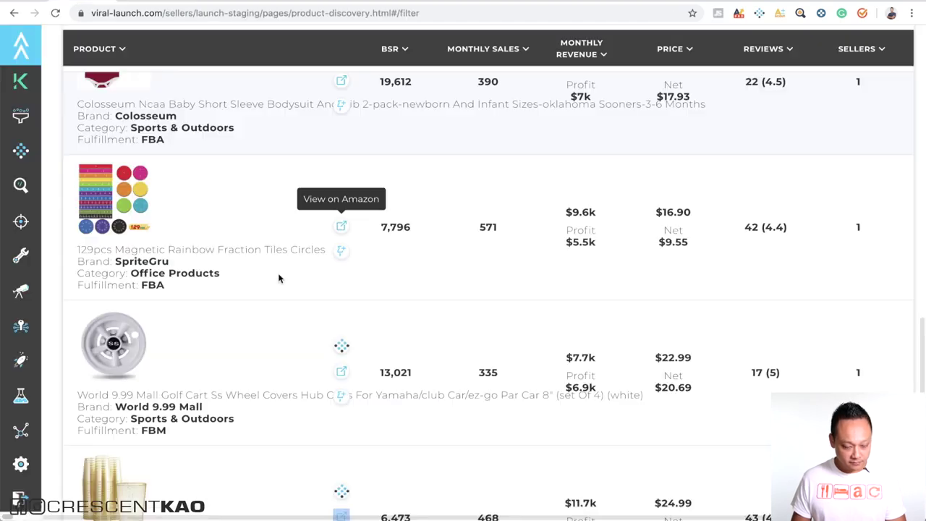
# Go on to results page 5 and examine its products for simple, low-review items with good monthly sales
pyautogui.scroll(-5, 280, 279)
pyautogui.scroll(-2, 280, 279)
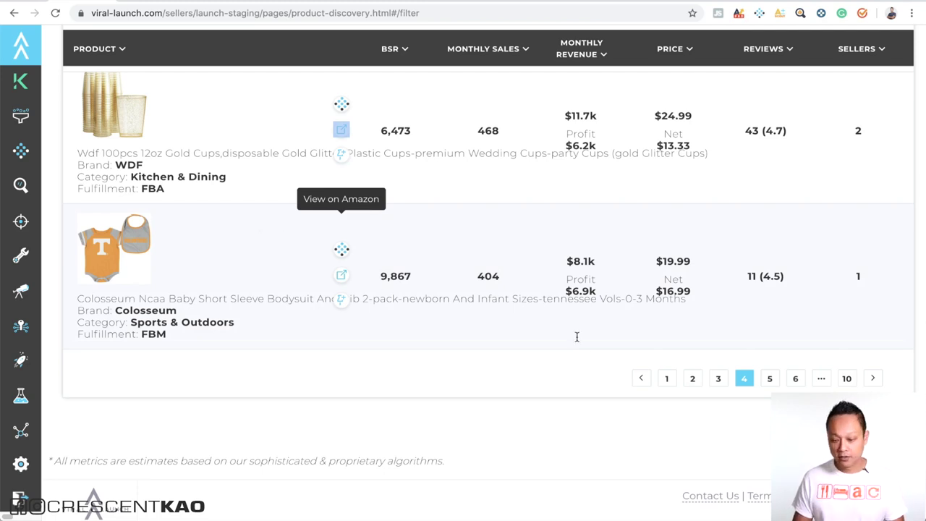
pyautogui.click(770, 380)
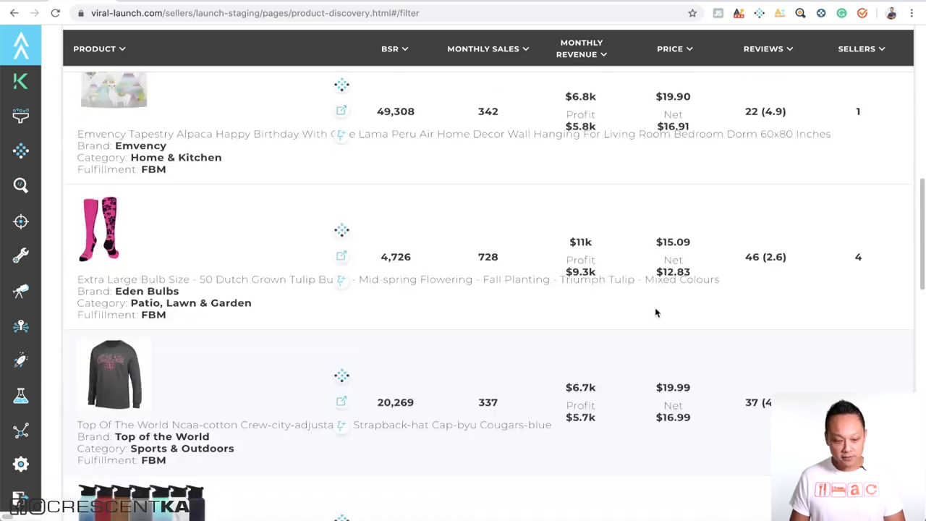
pyautogui.scroll(-2, 402, 353)
pyautogui.scroll(-4, 403, 356)
pyautogui.scroll(-1, 403, 358)
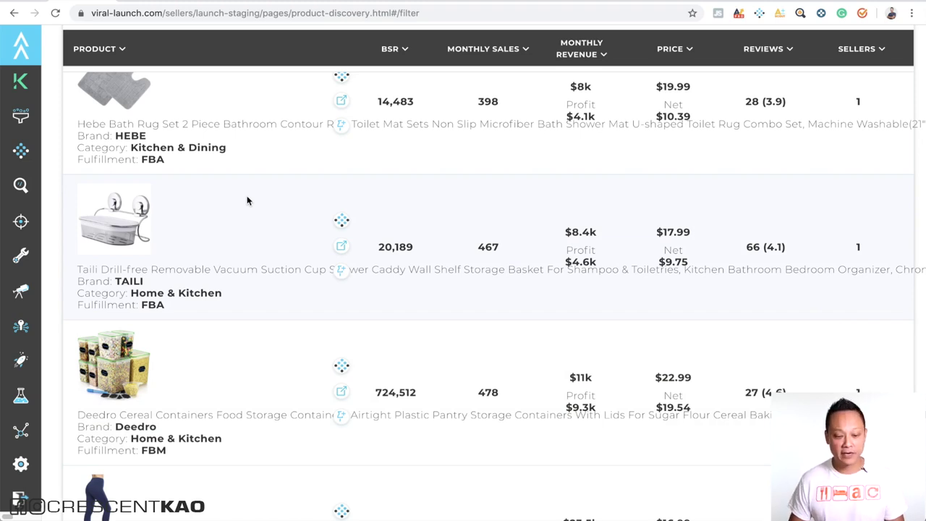
pyautogui.scroll(-5, 247, 201)
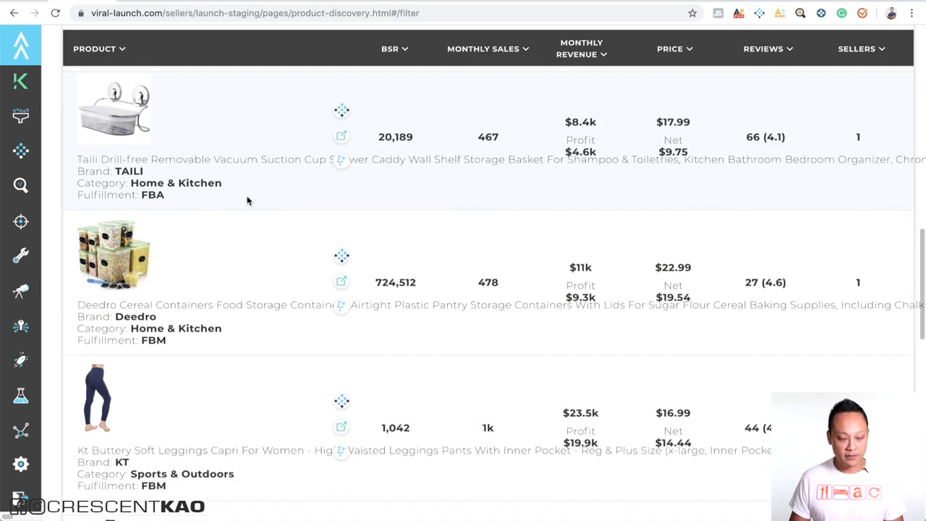
pyautogui.scroll(-7, 246, 201)
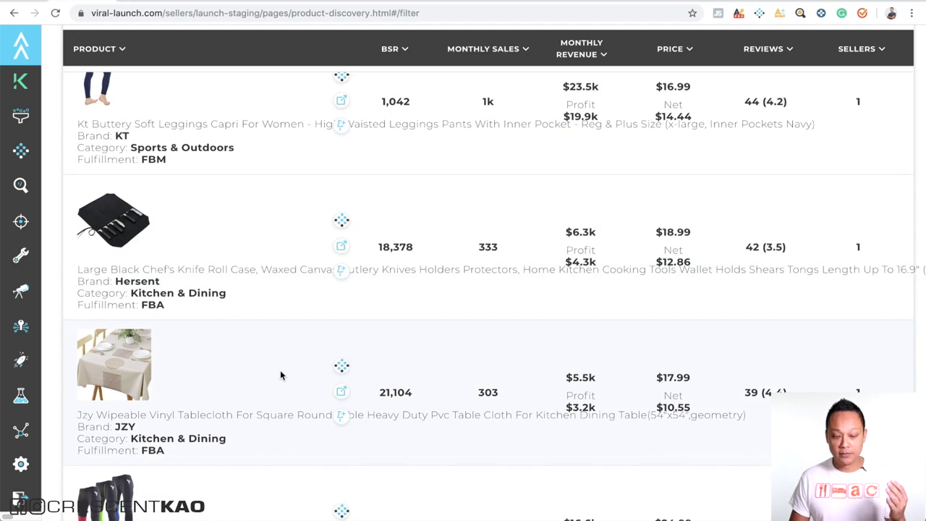
pyautogui.scroll(-2, 281, 375)
pyautogui.scroll(-10, 434, 387)
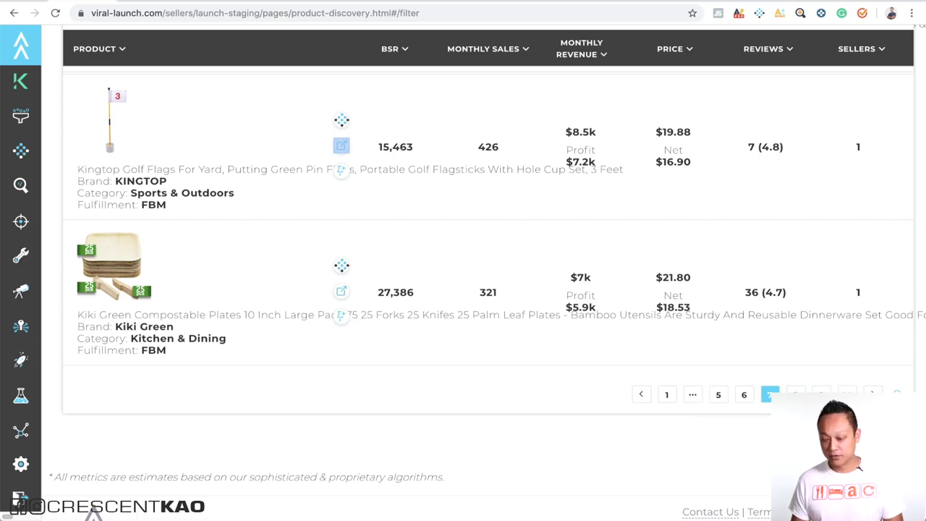
# Advance to the next results page and open the Amazon listing of the CRBrewBeer beer tap plug brushes in a new tab
pyautogui.click(873, 394)
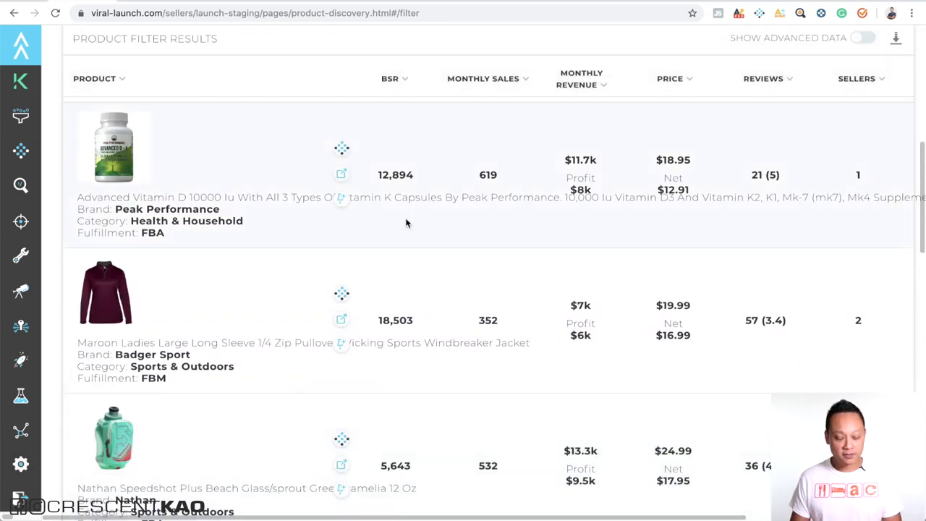
pyautogui.scroll(-3, 254, 196)
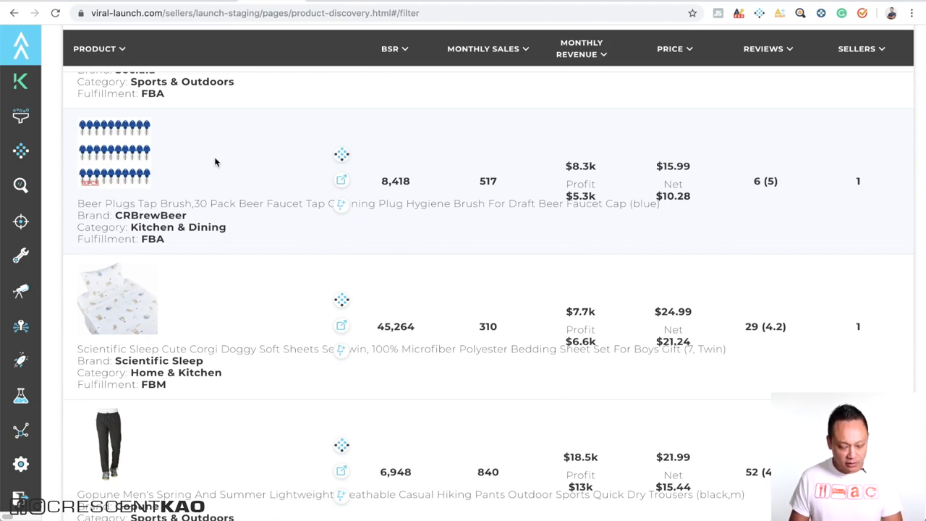
pyautogui.rightClick(341, 183)
pyautogui.click(355, 189)
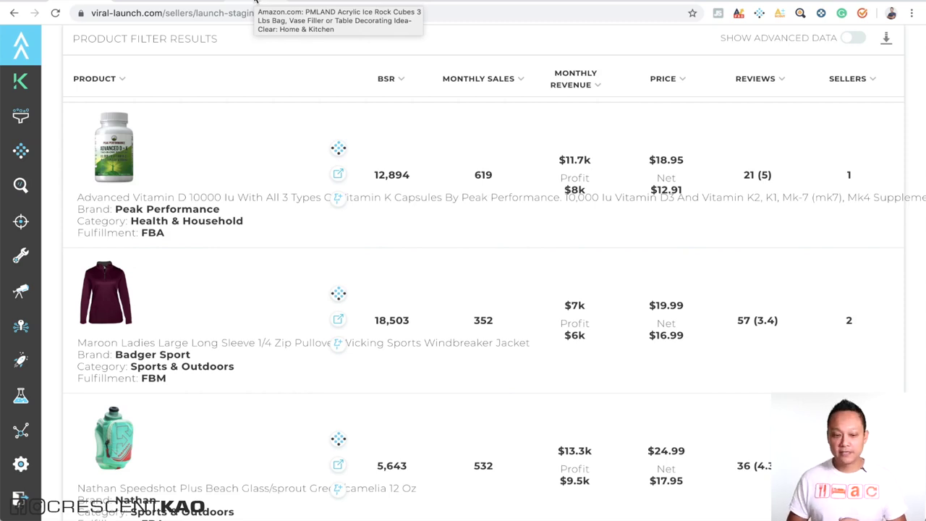
# Switch to the PMLAND ice rock cubes listing on Amazon and search All Departments for "acrylic ice cubes"
pyautogui.click(254, 2)
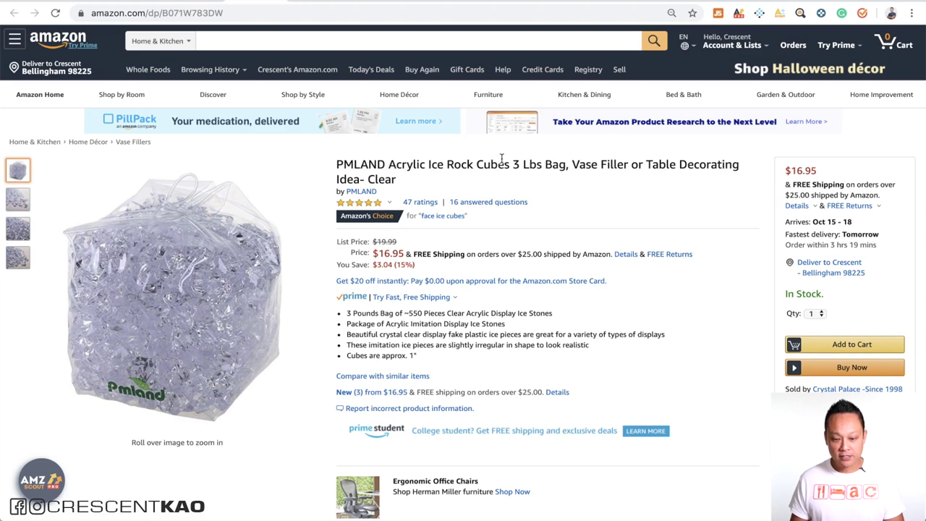
pyautogui.click(184, 41)
pyautogui.scroll(5, 185, 42)
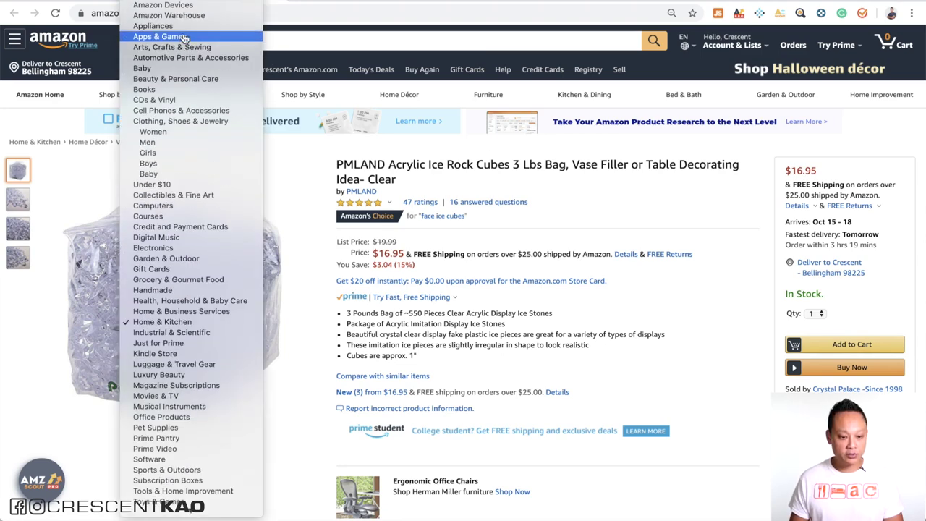
pyautogui.click(217, 41)
pyautogui.write('acrylic ')
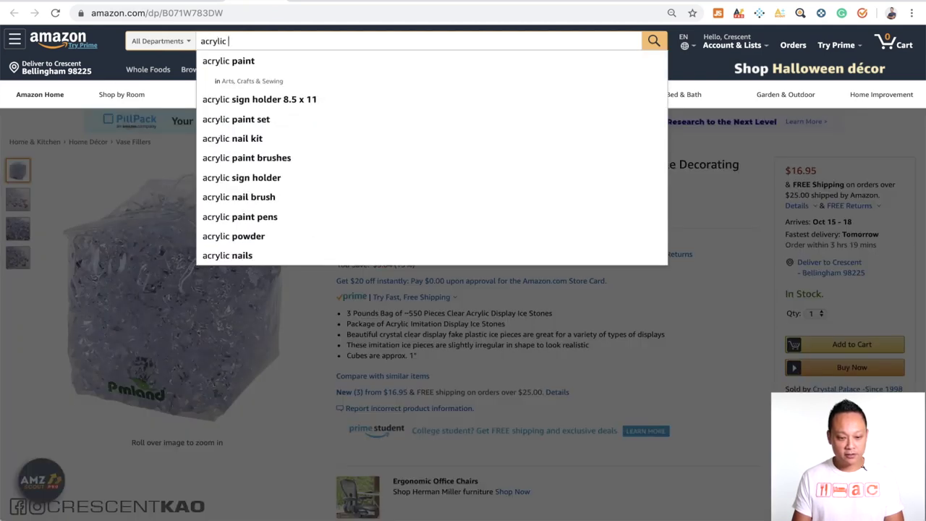
pyautogui.write('ice c')
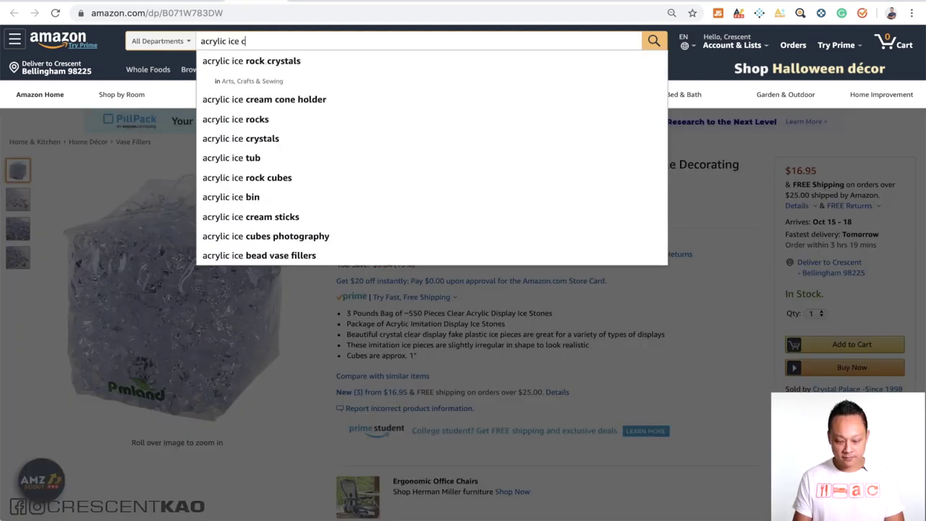
pyautogui.write('ubes')
pyautogui.press('Return')
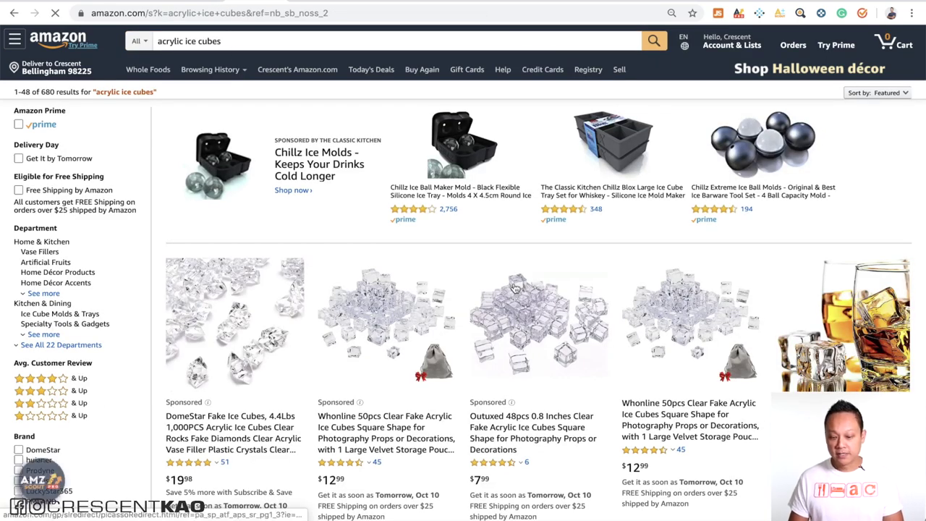
# Compare the acrylic ice cubes listings' prices and reviews, and check the top sellers' sales data with the Viral Launch extension
pyautogui.scroll(-3, 515, 288)
pyautogui.scroll(-3, 515, 288)
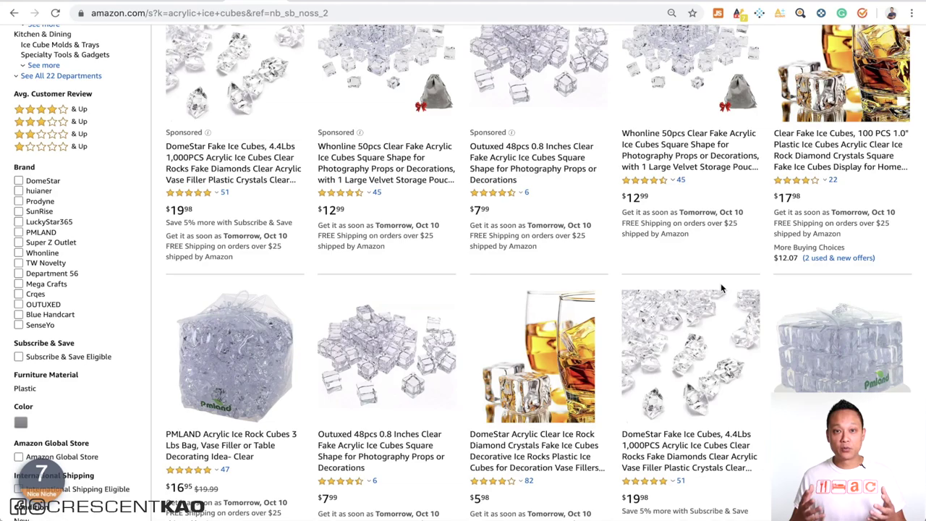
pyautogui.scroll(-7, 720, 283)
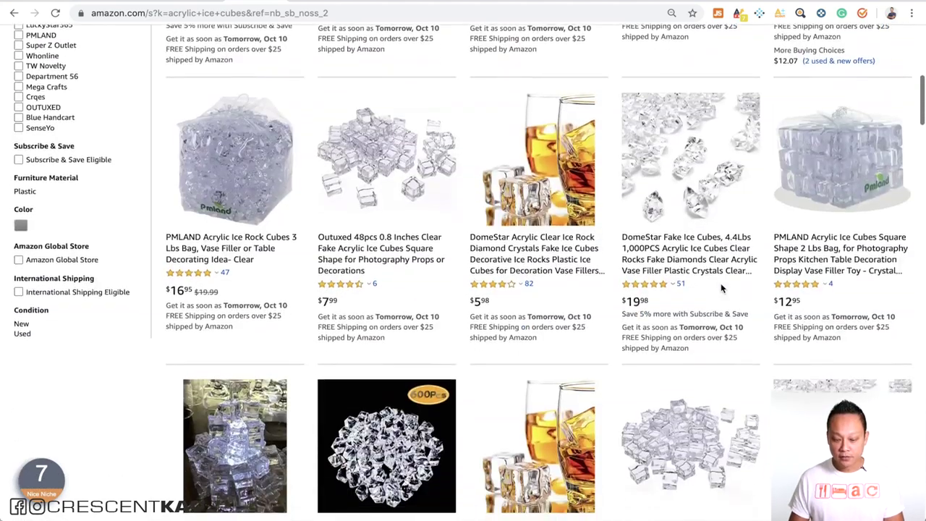
pyautogui.scroll(-5, 720, 283)
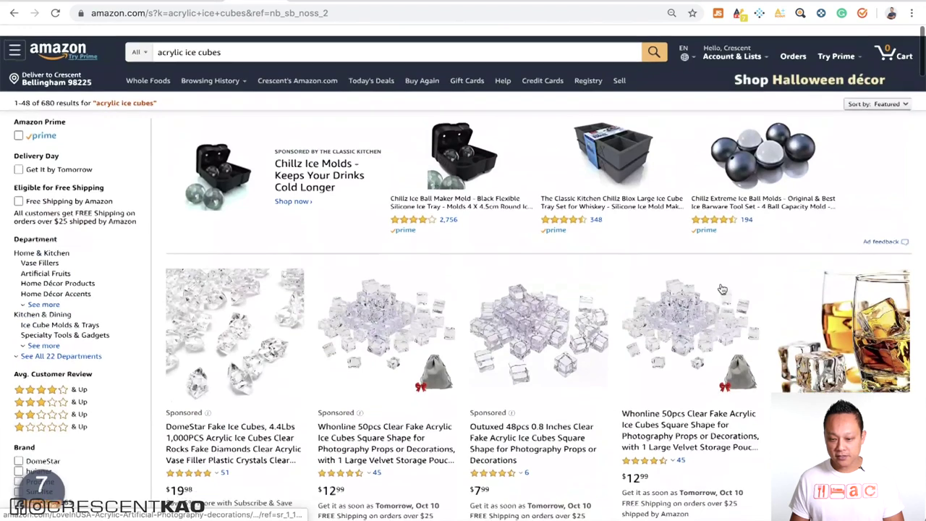
pyautogui.scroll(-1, 722, 290)
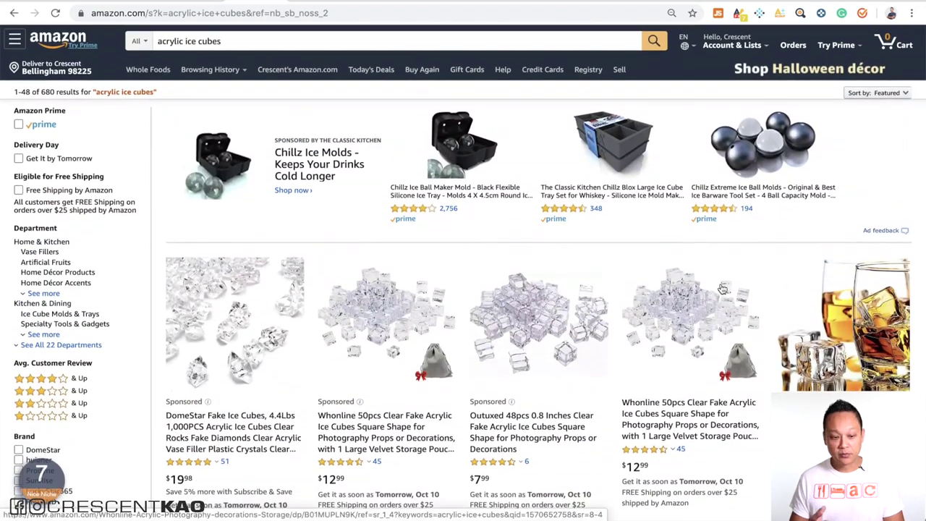
pyautogui.click(760, 13)
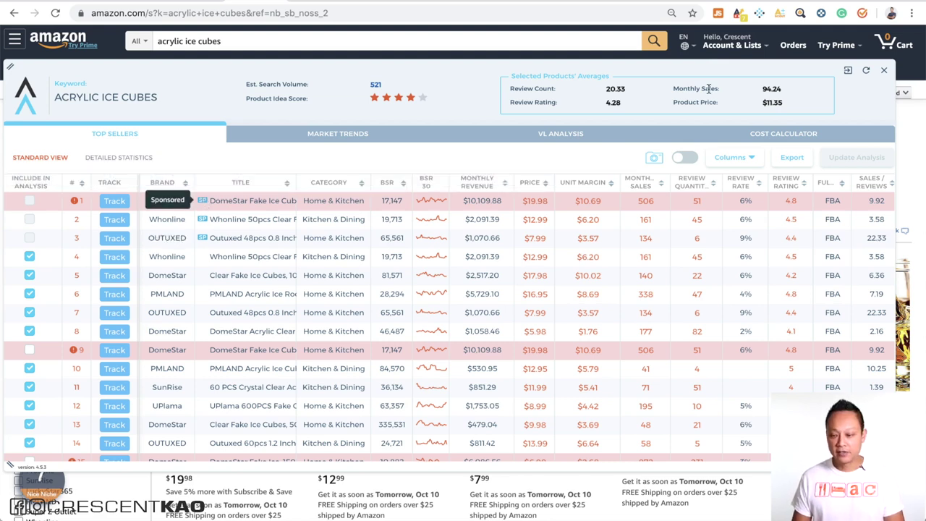
pyautogui.click(884, 73)
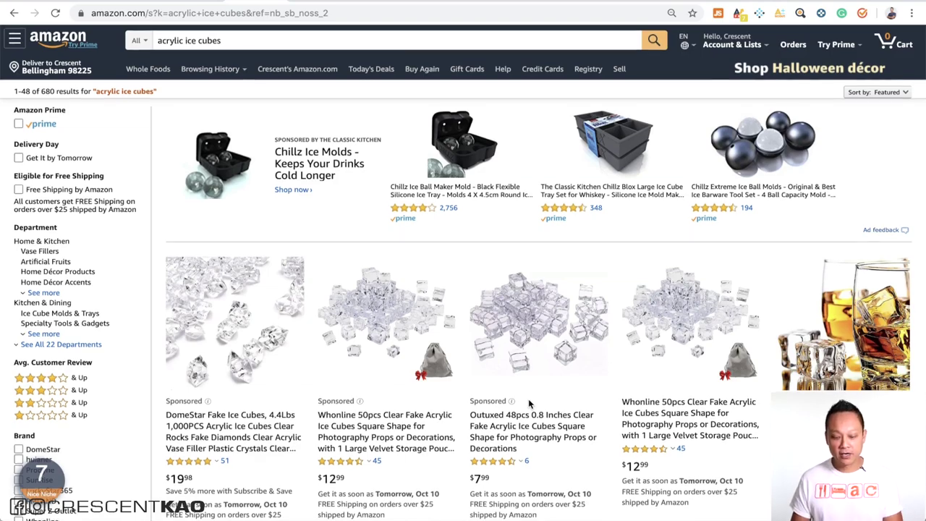
# Browse further acrylic ice cubes listings and run the Viral Launch extension to review the top sellers' revenue, prices and margins
pyautogui.scroll(-15, 528, 403)
pyautogui.scroll(-5, 529, 403)
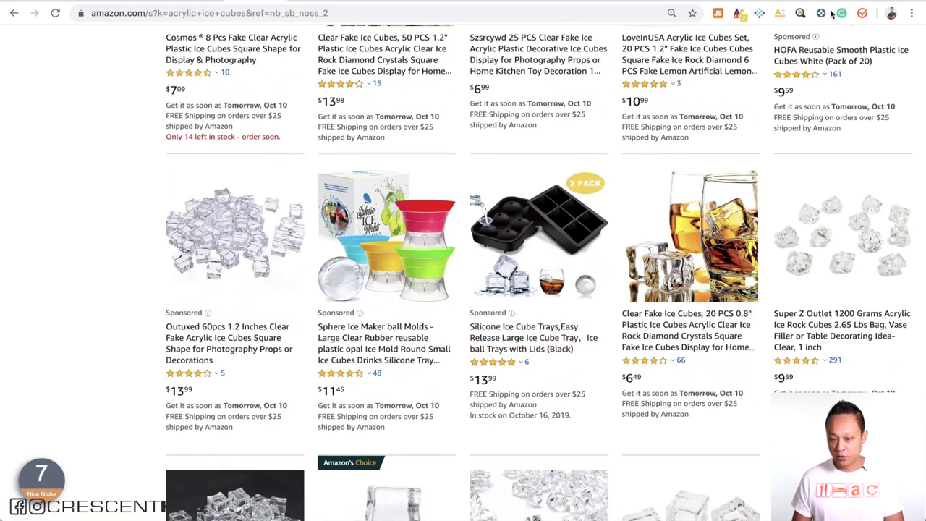
pyautogui.click(760, 15)
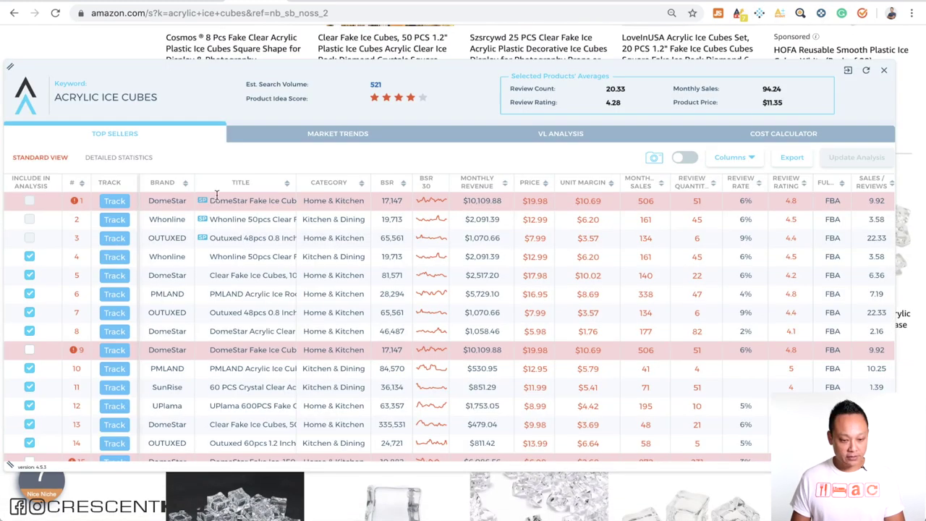
pyautogui.click(28, 219)
pyautogui.scroll(-5, 288, 262)
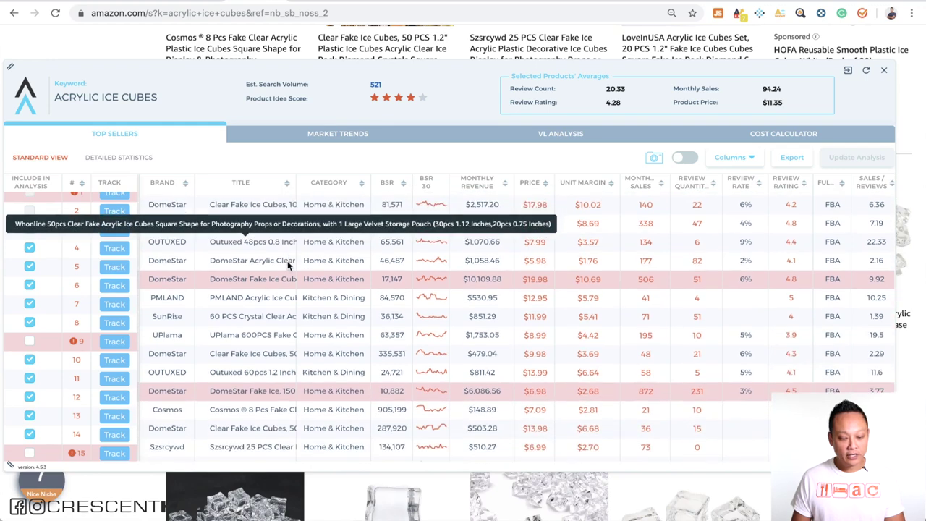
pyautogui.scroll(-3, 288, 262)
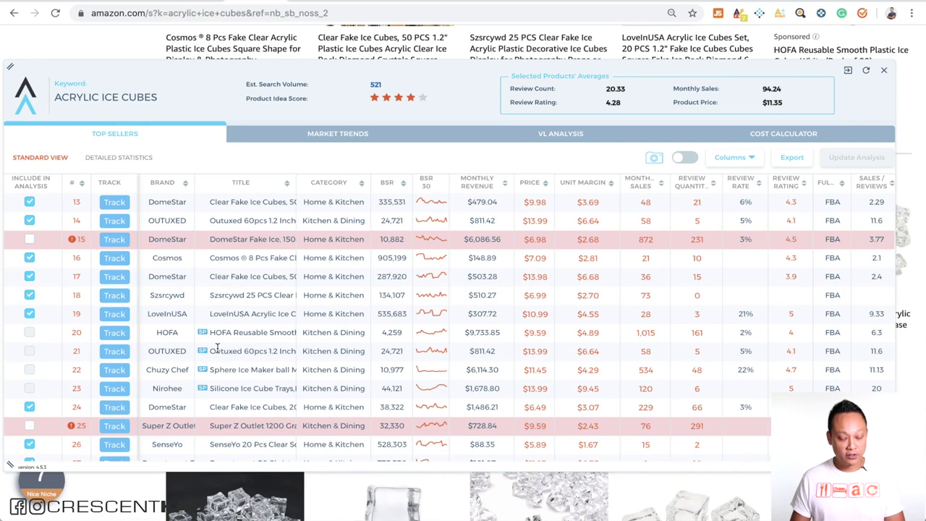
pyautogui.scroll(5, 217, 329)
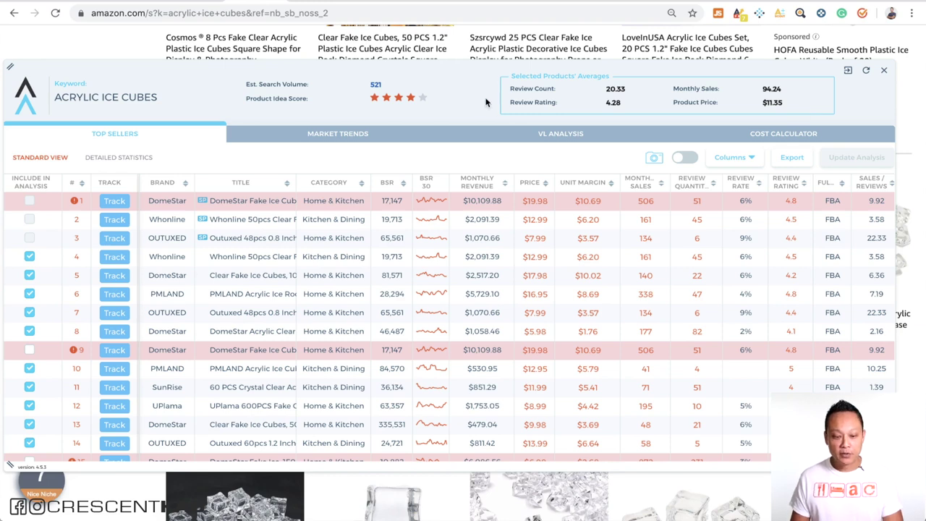
# Weigh the acrylic ice cubes top sellers' monthly sales against their review quantities and check how many brands share the market
pyautogui.scroll(-2, 315, 317)
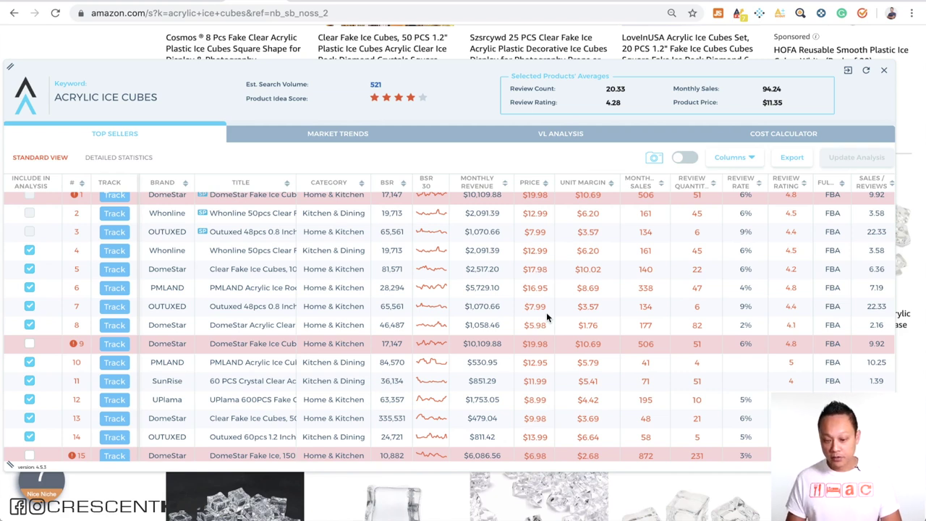
pyautogui.moveTo(643, 193)
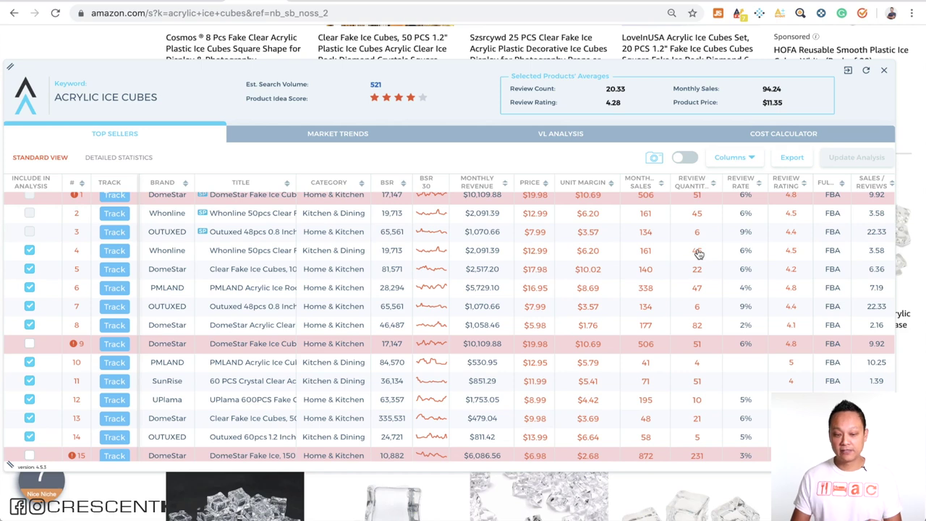
pyautogui.scroll(-1, 699, 253)
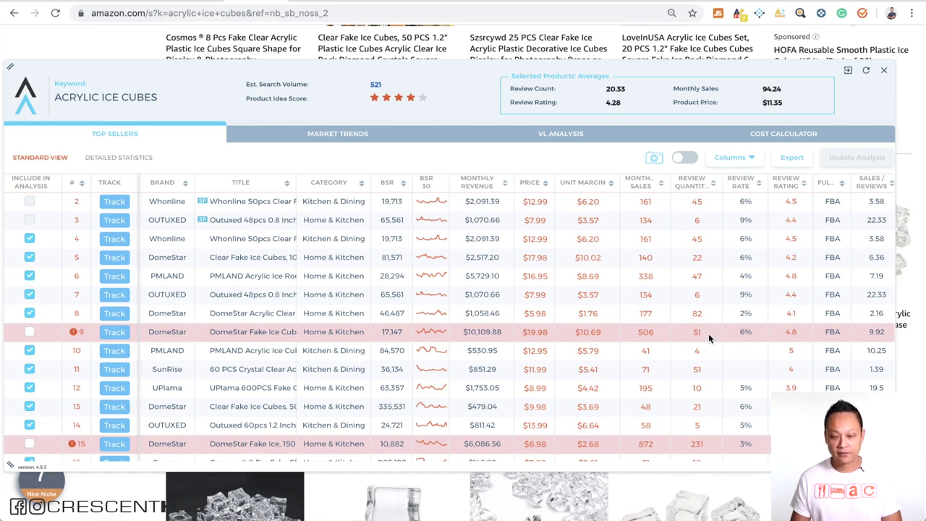
pyautogui.scroll(1, 708, 333)
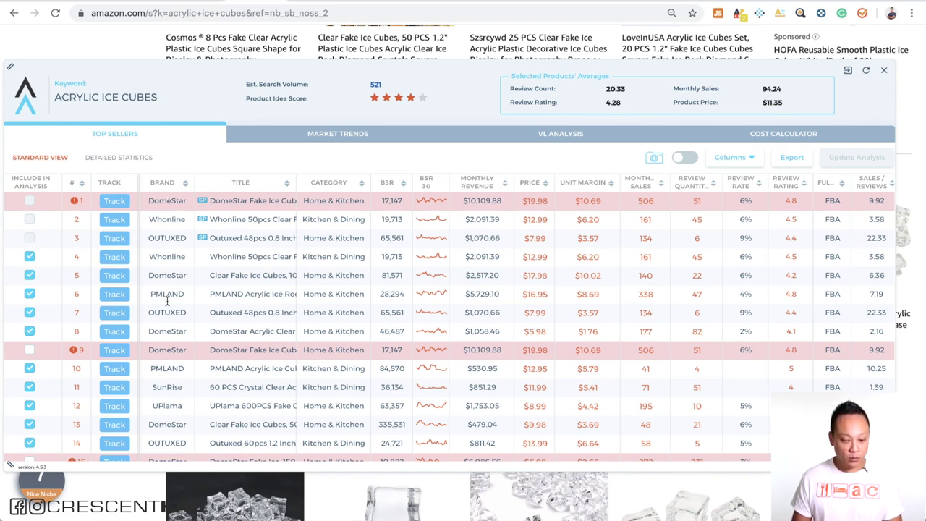
pyautogui.scroll(-1, 164, 426)
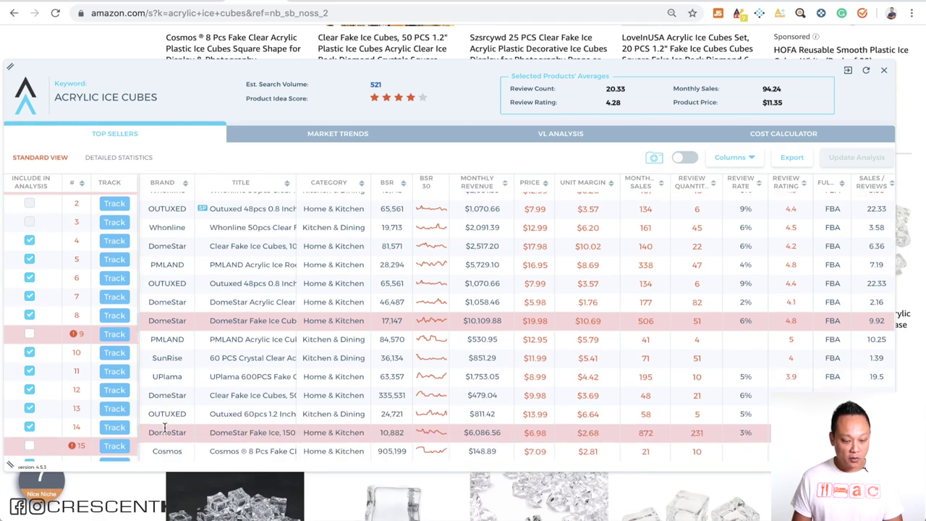
pyautogui.scroll(1, 164, 426)
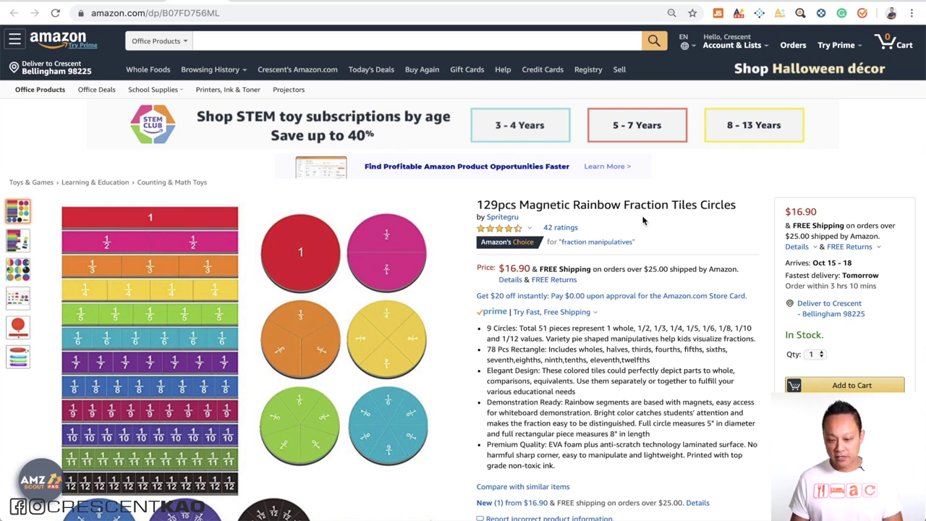
# Switch to the 129pcs Magnetic Rainbow Fraction Tiles Circles listing and search All Departments for "Fraction Tiles", copied from its title
pyautogui.moveTo(623, 205); pyautogui.dragTo(695, 207)
pyautogui.press('super+c')
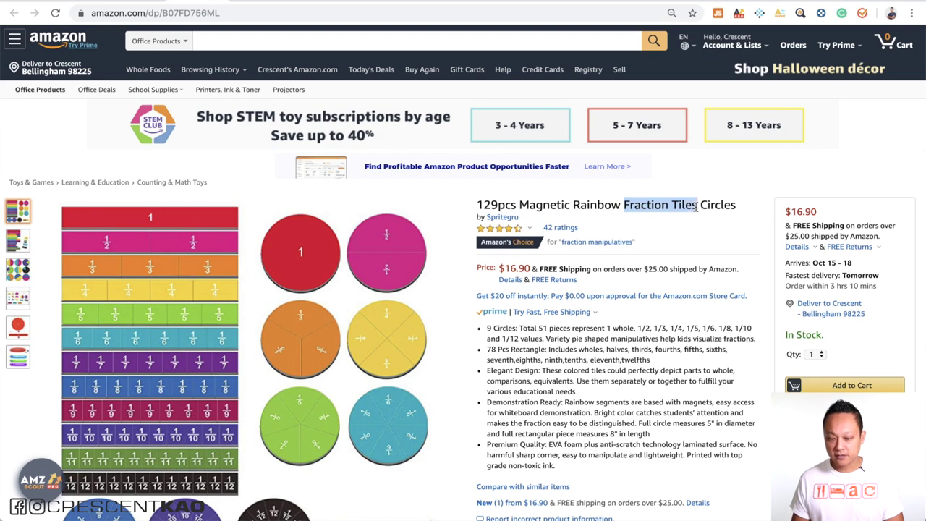
pyautogui.click(175, 42)
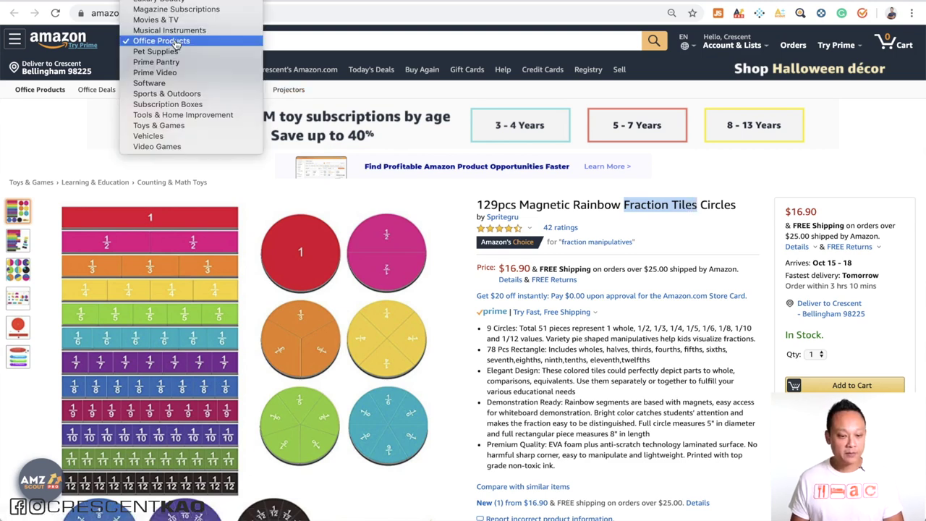
pyautogui.click(231, 30)
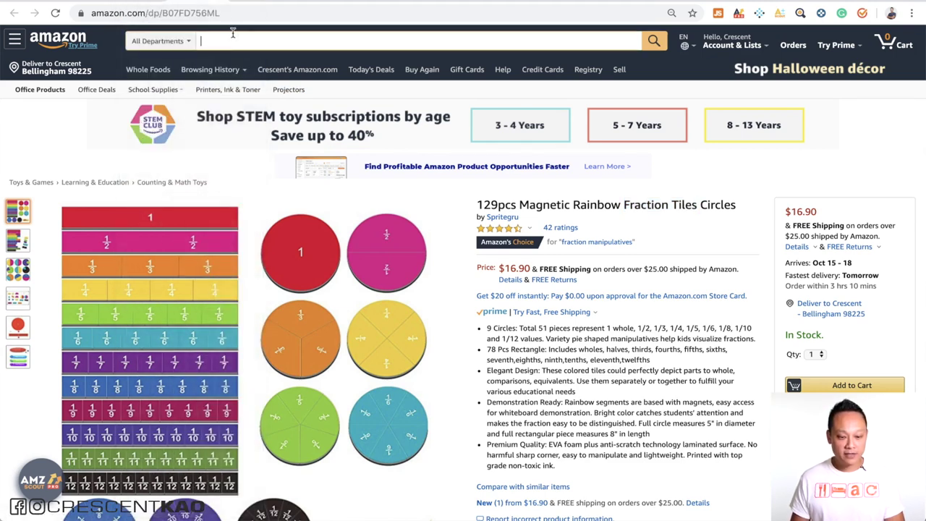
pyautogui.press('super+v')
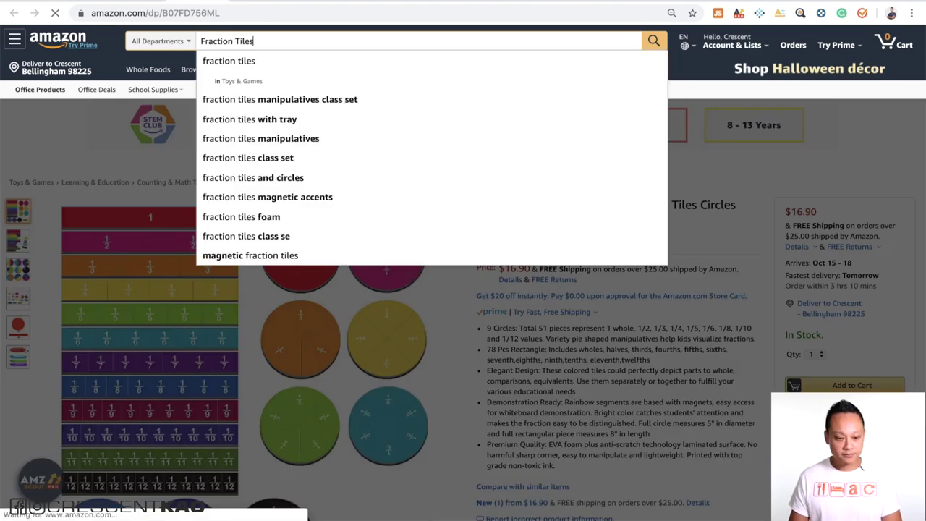
pyautogui.press('Return')
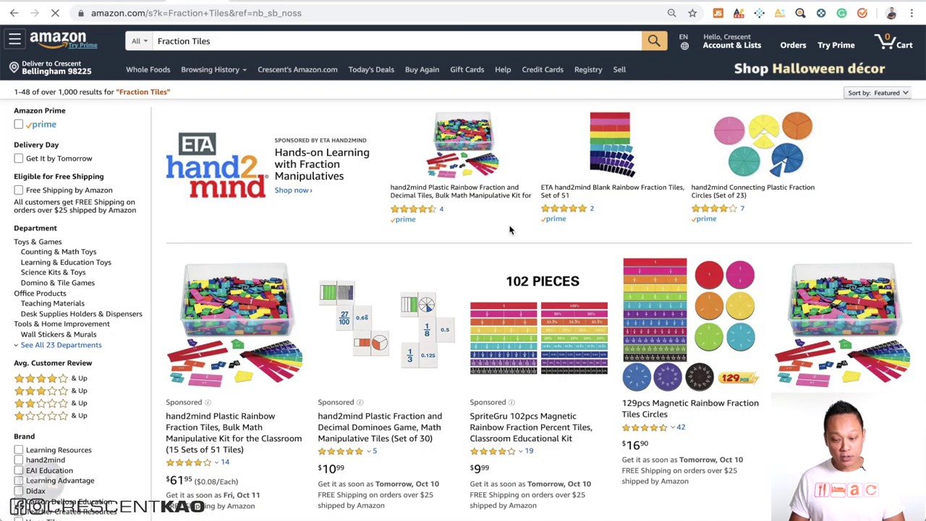
# Scan the fraction tiles search results, comparing the listings' prices and review counts
pyautogui.scroll(-3, 509, 230)
pyautogui.scroll(-7, 509, 230)
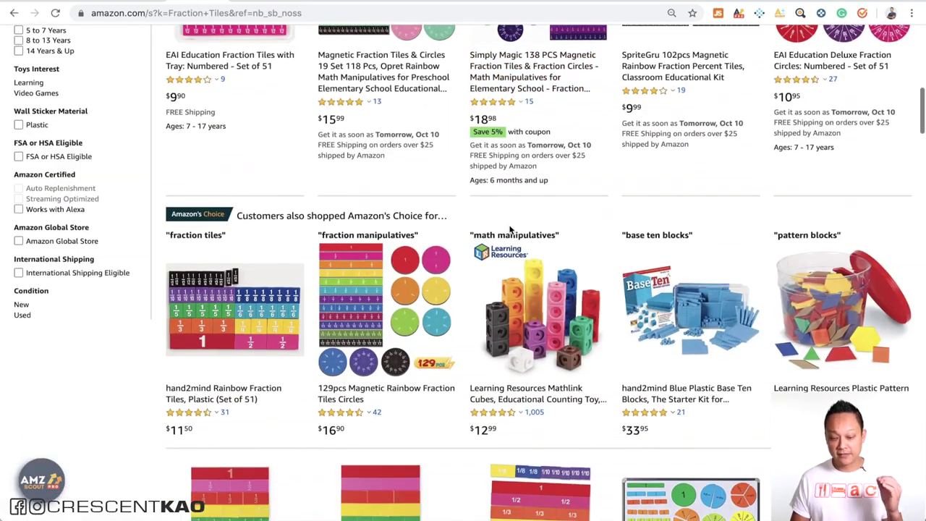
pyautogui.scroll(-4, 509, 230)
pyautogui.scroll(13, 509, 230)
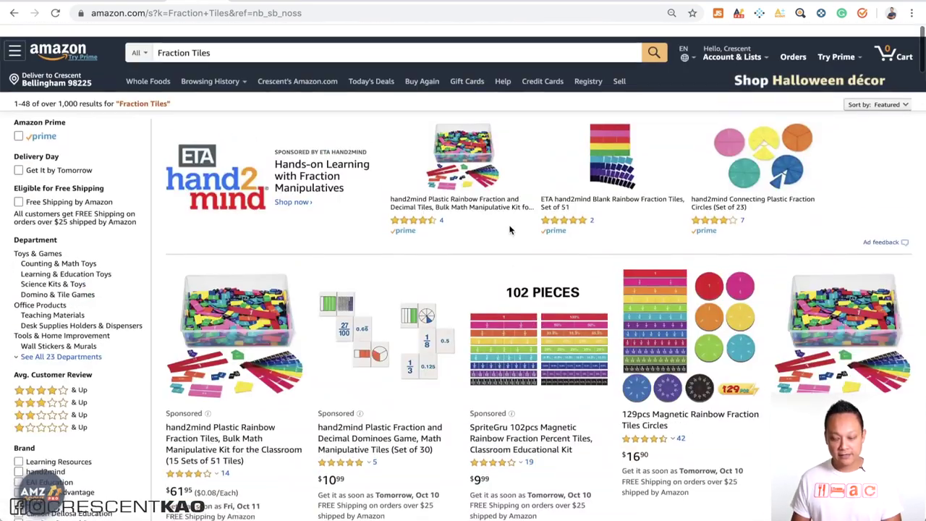
# Run the Viral Launch extension on the fraction tiles results, examine the top sellers, and open Keyword Research from the estimated search volume
pyautogui.click(758, 14)
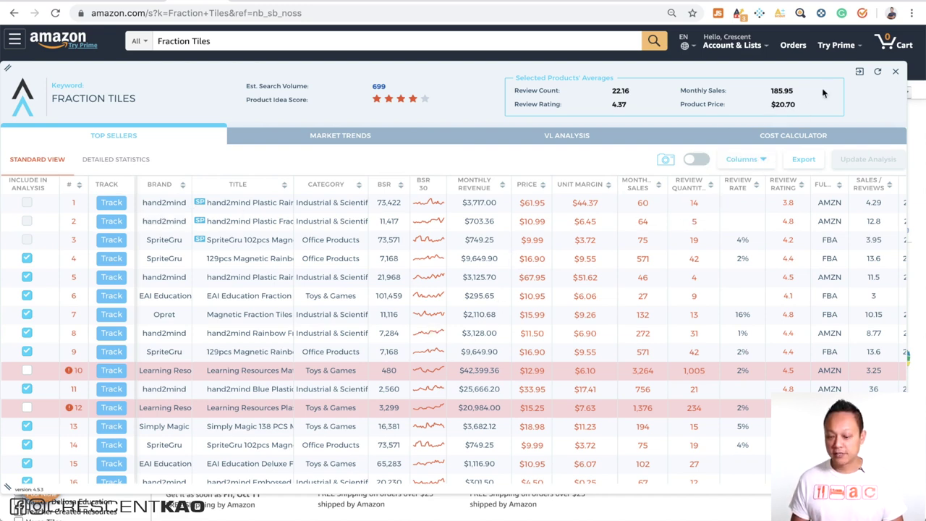
pyautogui.scroll(-1, 520, 348)
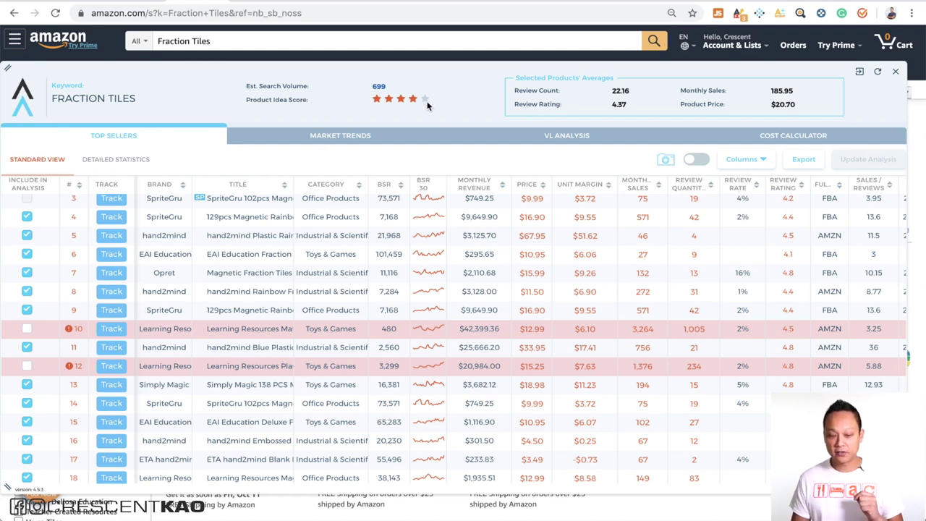
pyautogui.click(377, 87)
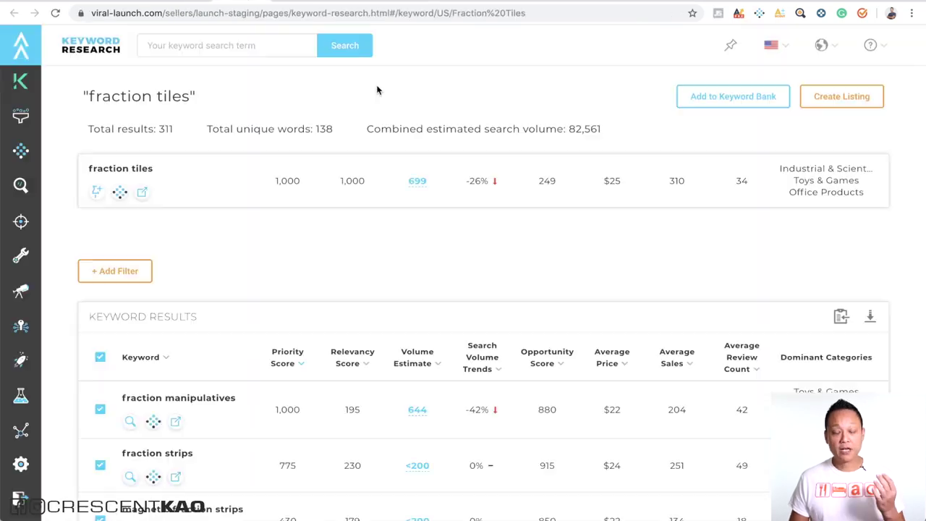
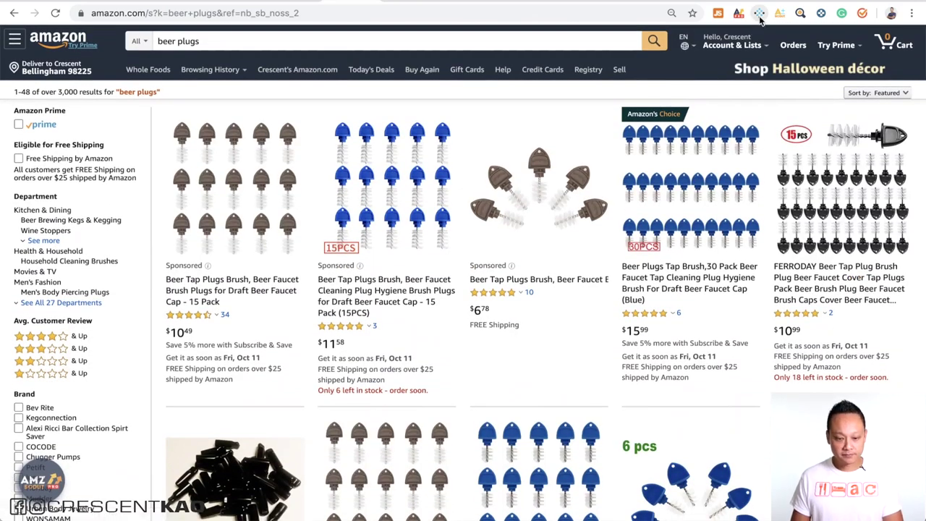
# Switch to the beer plugs results on Amazon and check the top sellers' sales and reviews with the Viral Launch extension
pyautogui.click(759, 13)
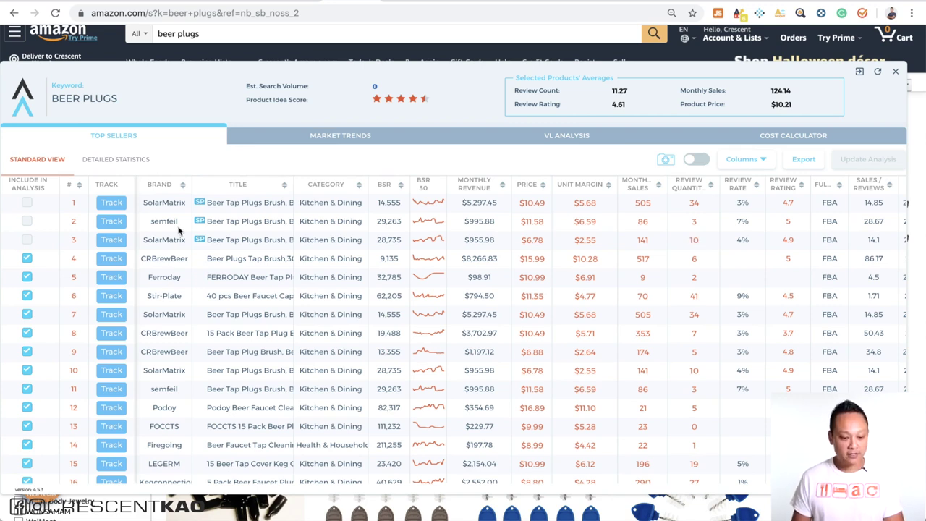
pyautogui.scroll(-2, 158, 272)
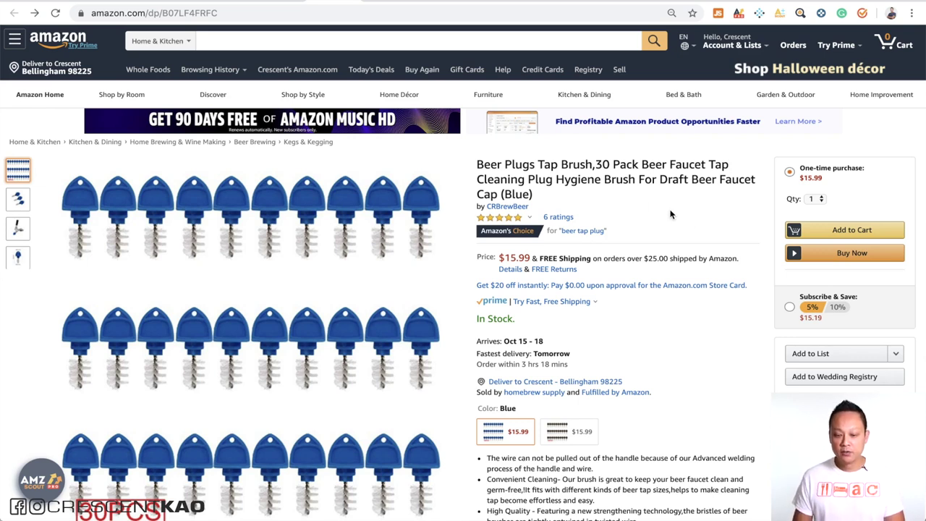
# Switch to the CRBrewBeer 30-pack beer tap brush listing and examine its frequently bought together items and sponsored related products up to page 3
pyautogui.scroll(-10, 634, 297)
pyautogui.scroll(-4, 633, 302)
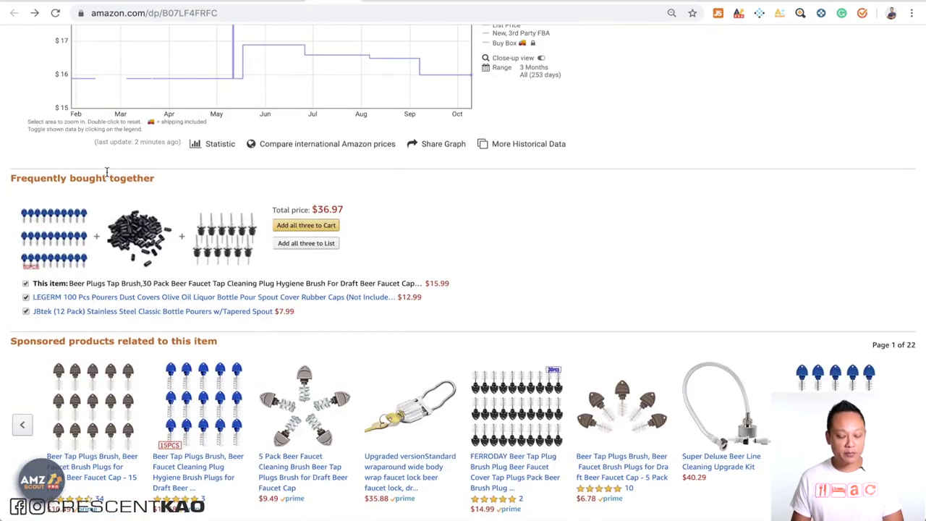
pyautogui.scroll(-1, 460, 217)
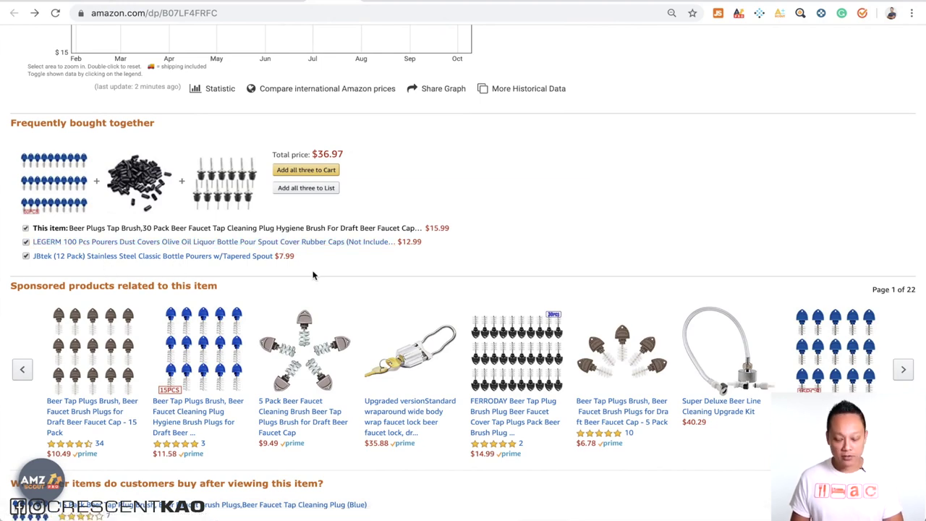
pyautogui.scroll(-1, 313, 275)
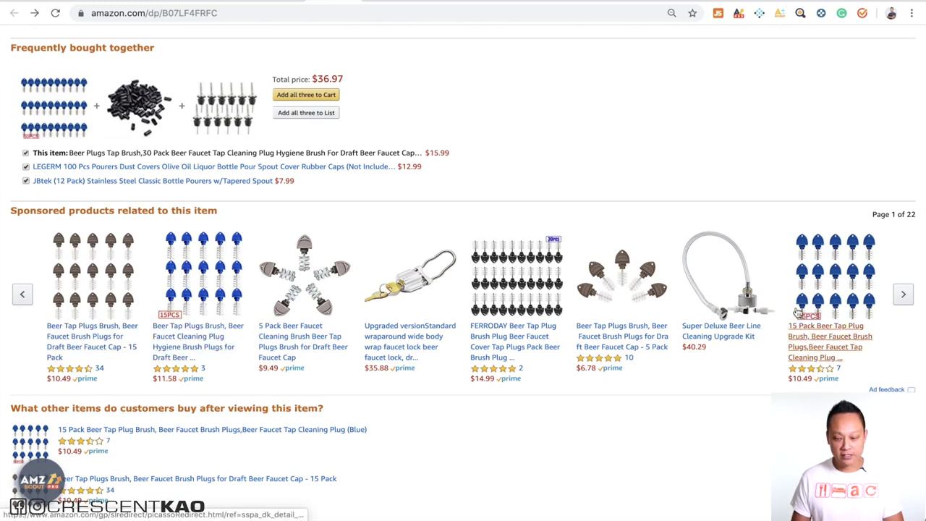
pyautogui.click(902, 295)
pyautogui.click(902, 294)
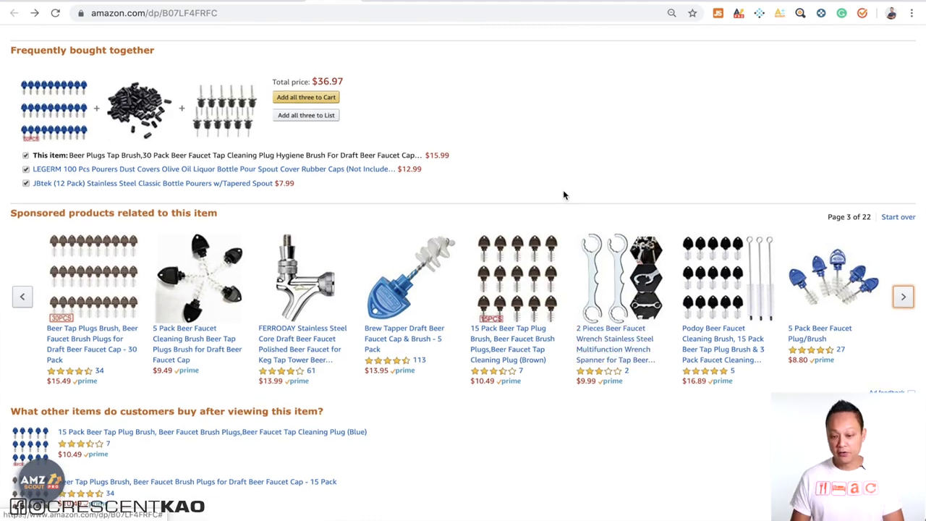
pyautogui.scroll(15, 563, 190)
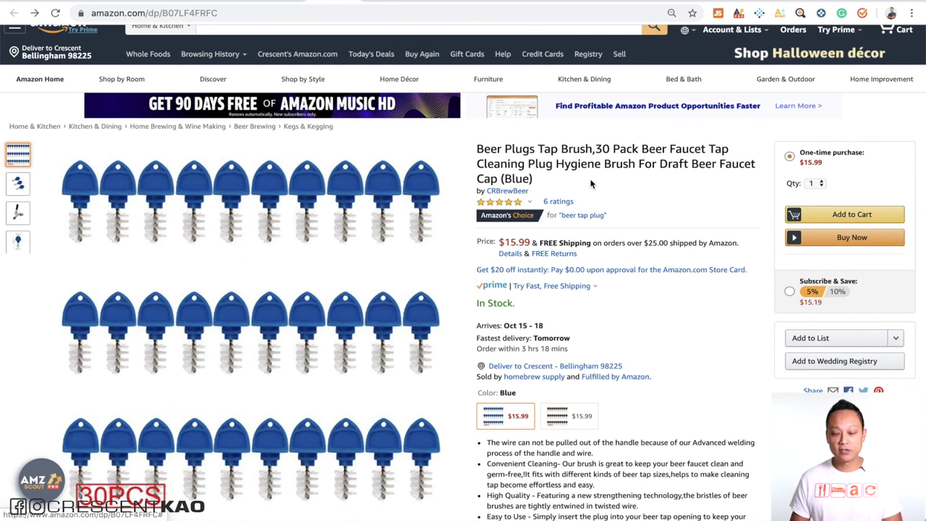
# Open the CRBrewBeer brand's product results in a new tab and run the Viral Launch extension on them
pyautogui.rightClick(523, 194)
pyautogui.click(535, 197)
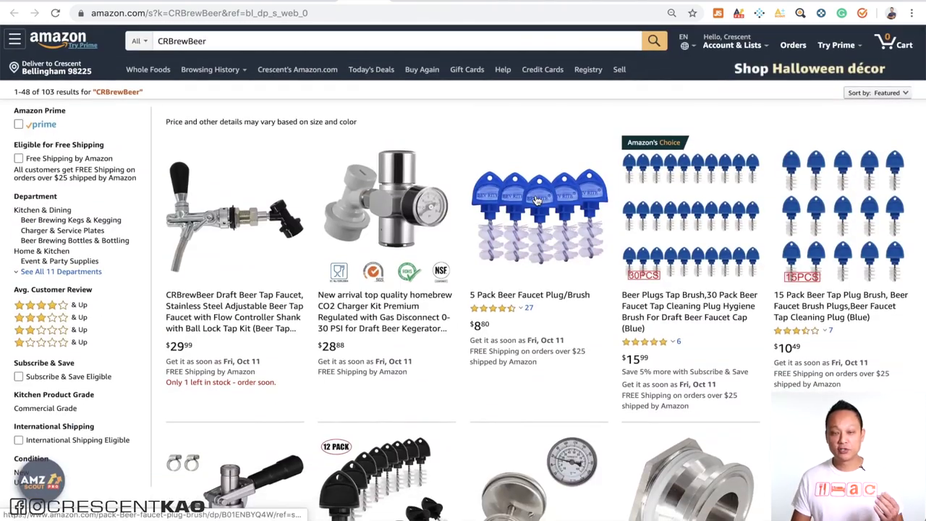
pyautogui.click(759, 14)
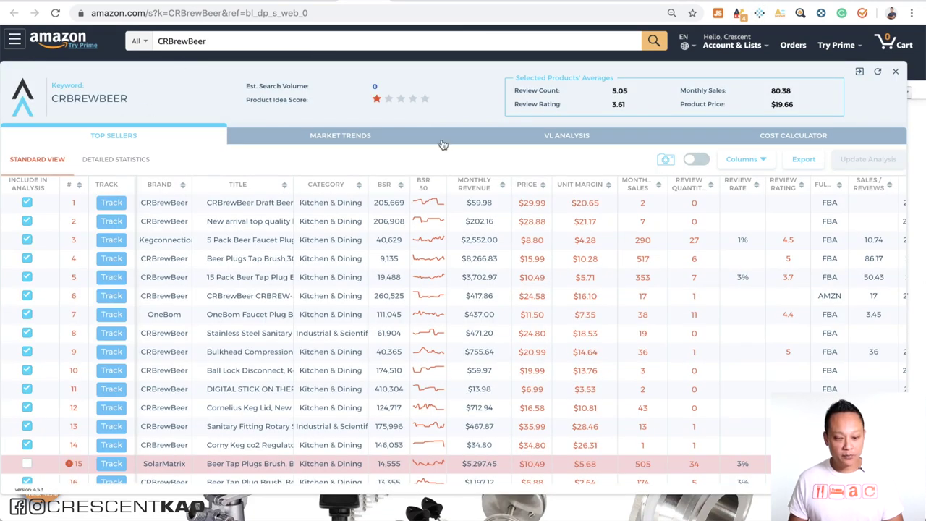
# Examine the CRBrewBeer results' monthly revenue, sales and review quantities to see which of the brand's products sell best
pyautogui.scroll(-2, 464, 299)
pyautogui.scroll(2, 463, 299)
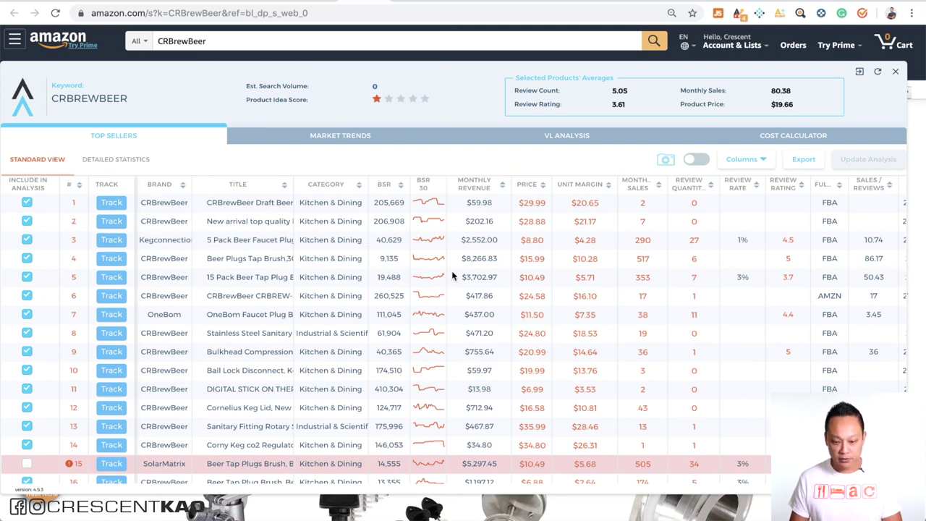
pyautogui.scroll(-3, 477, 256)
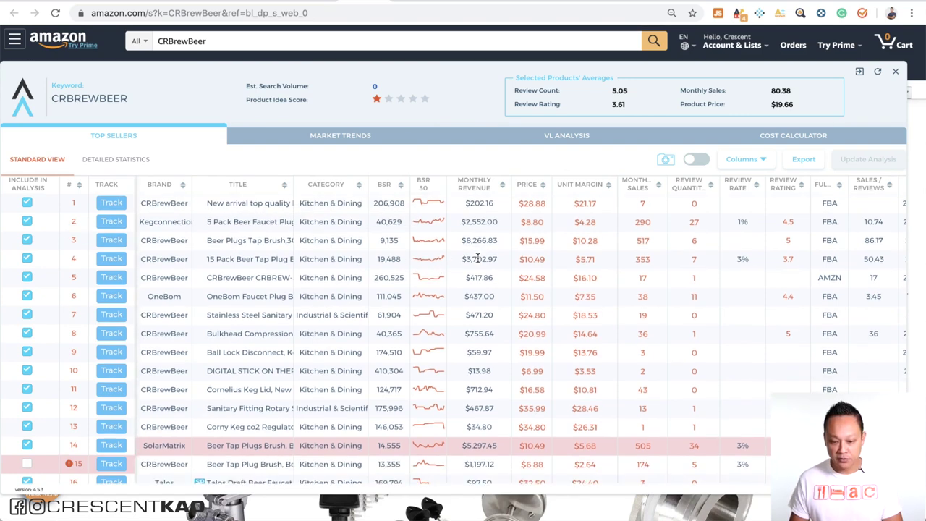
pyautogui.scroll(-3, 486, 355)
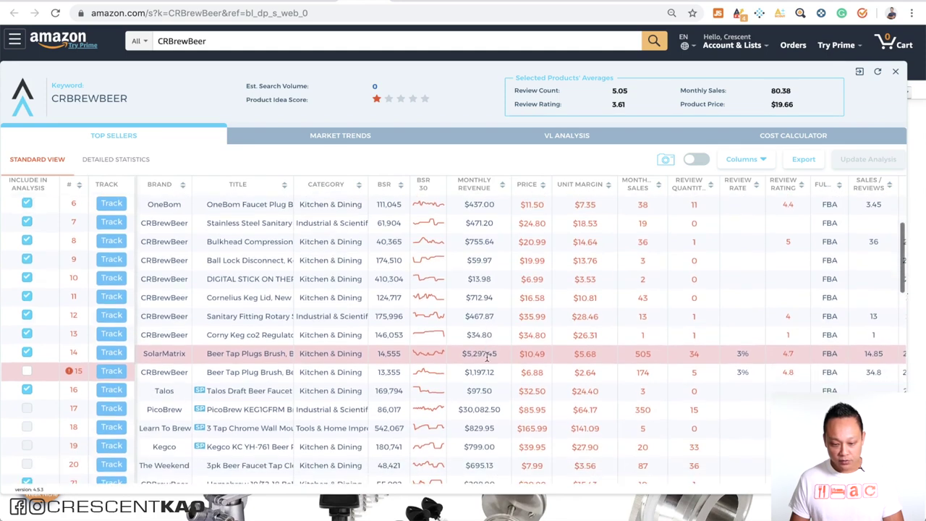
pyautogui.scroll(-2, 487, 377)
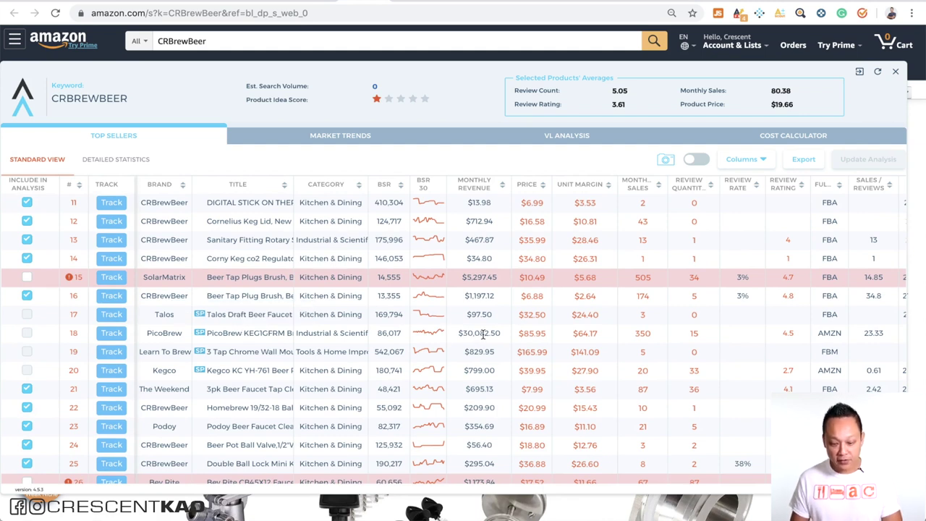
# Look further down the CRBrewBeer top sellers table and open the Poleish Sports Bottle Bash Standard Game listing on Amazon
pyautogui.scroll(-6, 483, 334)
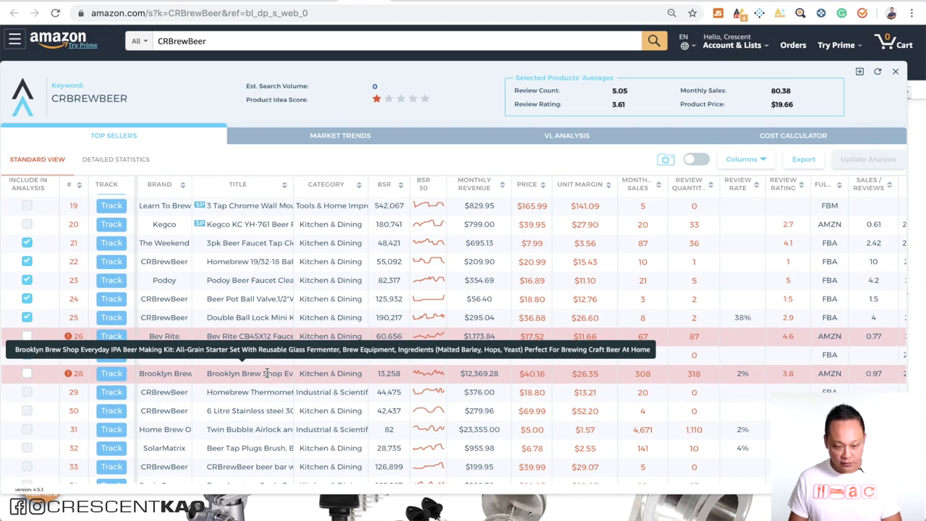
pyautogui.scroll(-3, 475, 375)
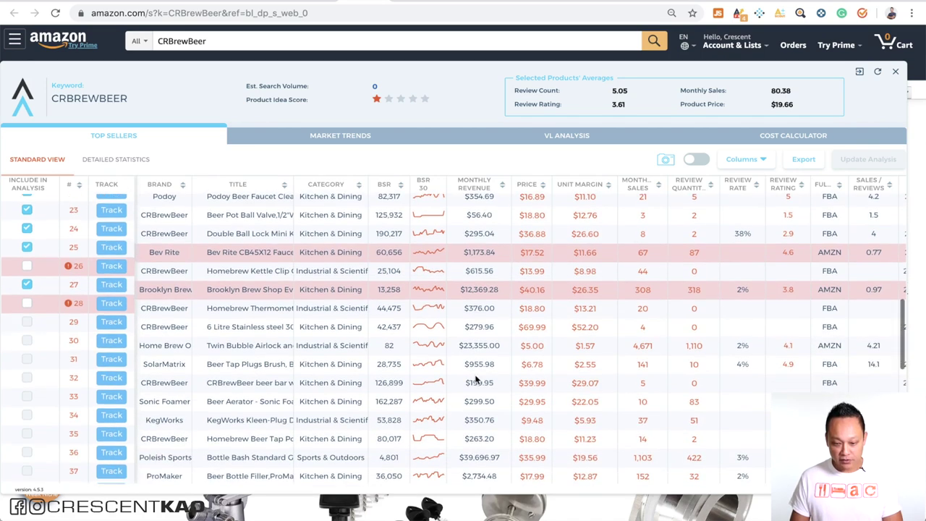
pyautogui.scroll(-3, 486, 353)
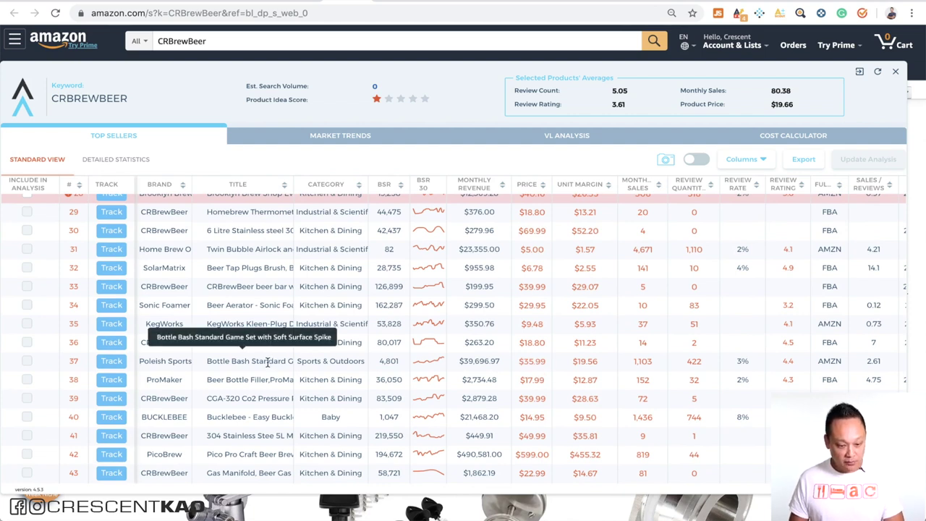
pyautogui.click(72, 363)
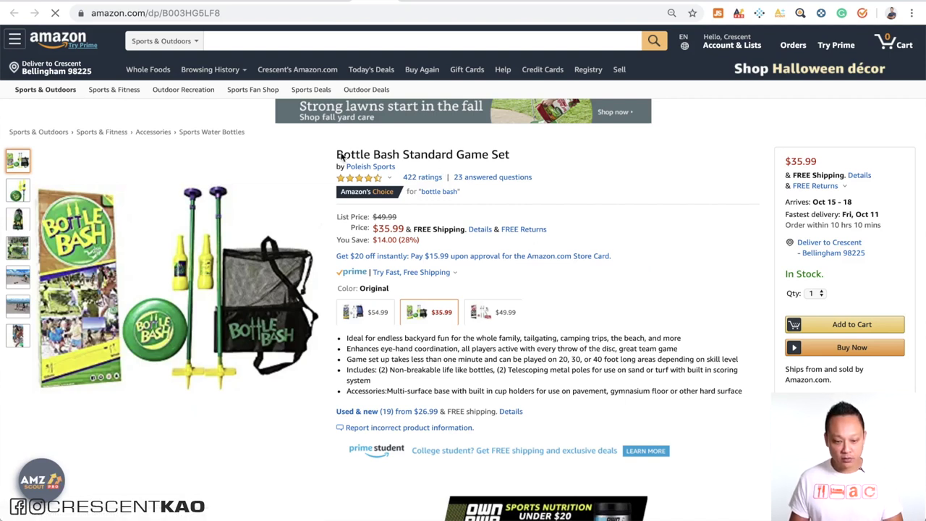
# Search all Amazon departments for the listing's title, "Bottle Bash Standard Game Set"
pyautogui.moveTo(336, 154); pyautogui.dragTo(512, 155)
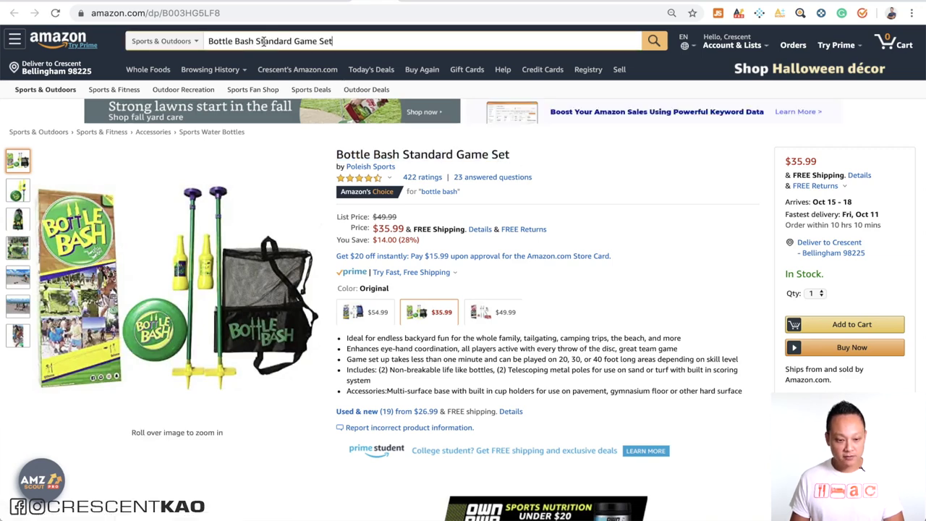
pyautogui.scroll(10, 202, 45)
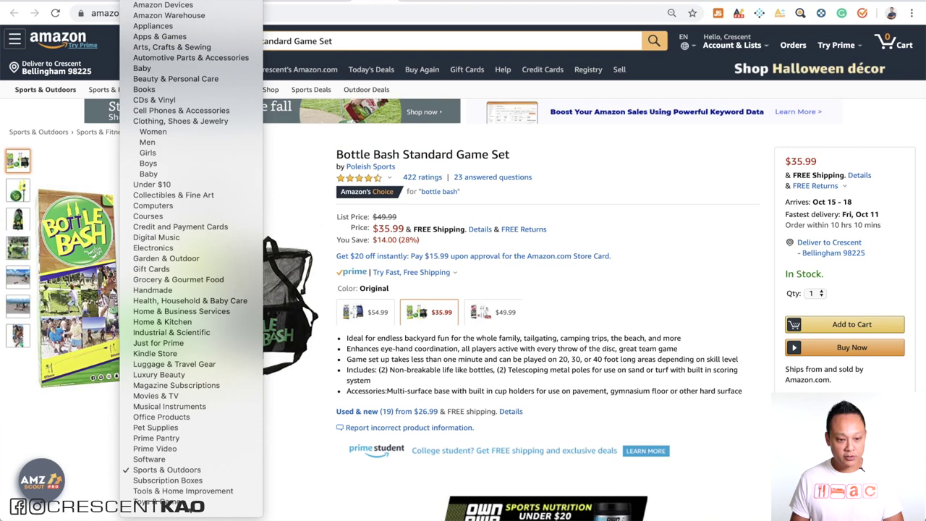
pyautogui.click(589, 61)
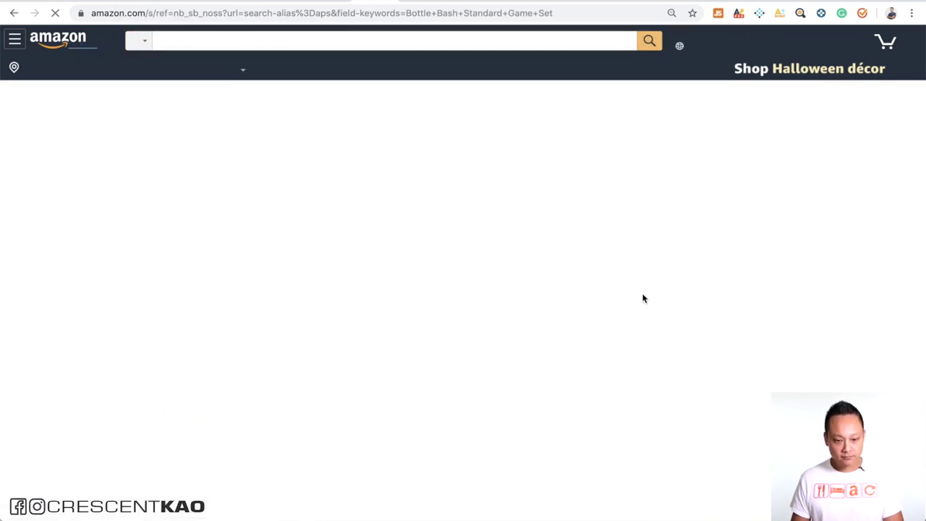
# Examine the Bottle Bash search results for similar outdoor games, comparing their prices, ratings and review counts
pyautogui.scroll(-5, 644, 299)
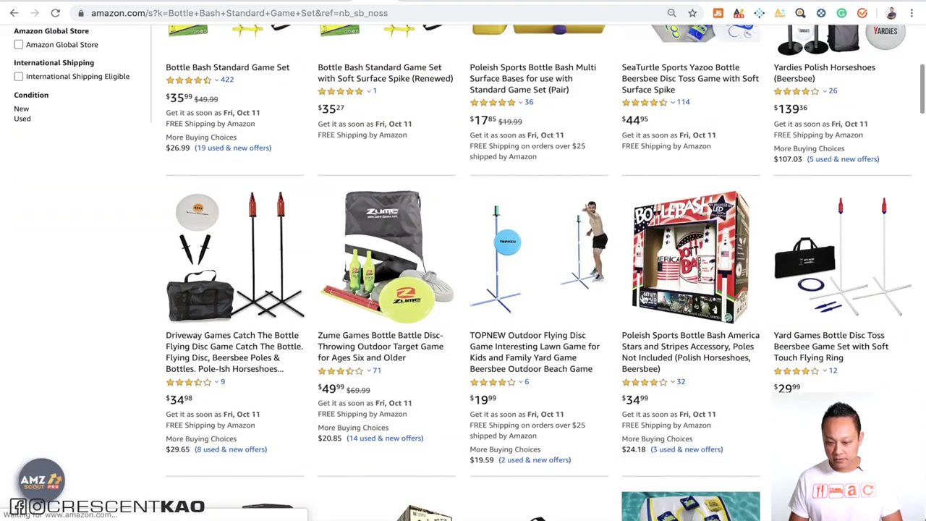
pyautogui.scroll(-4, 644, 299)
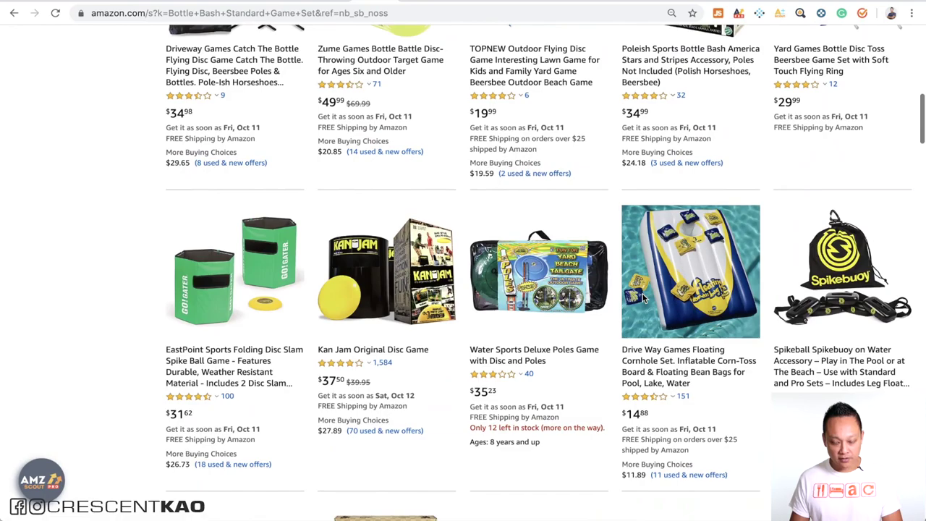
pyautogui.scroll(-4, 644, 299)
pyautogui.scroll(7, 644, 299)
pyautogui.scroll(-8, 643, 299)
pyautogui.scroll(-5, 643, 299)
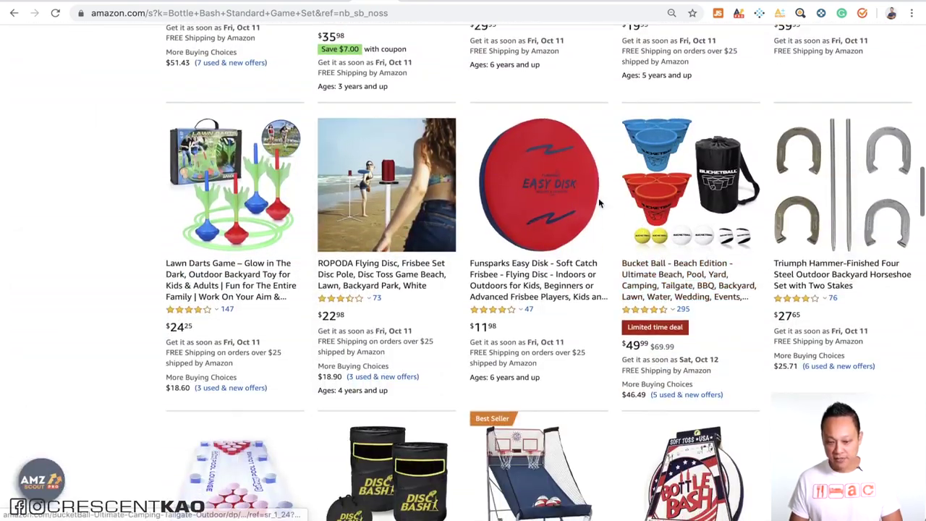
pyautogui.scroll(-10, 598, 197)
pyautogui.scroll(20, 614, 252)
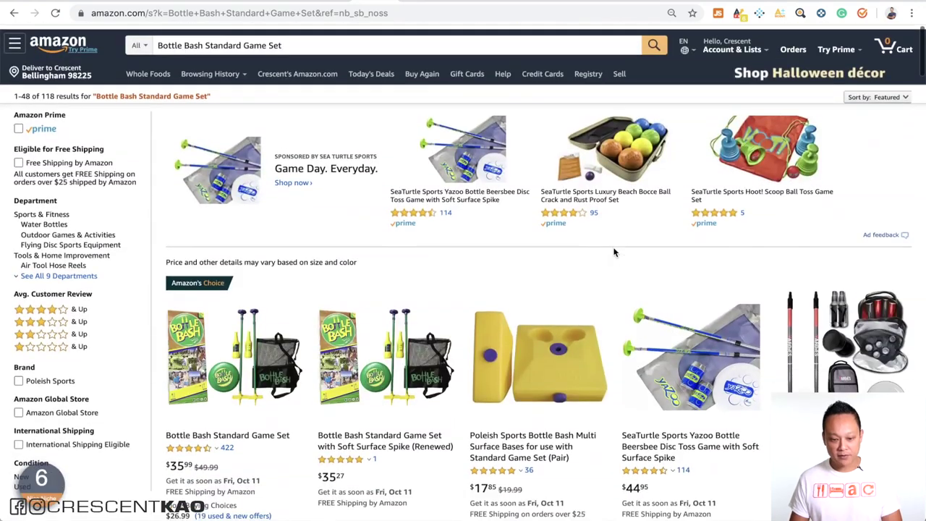
# Run the Viral Launch extension on the Bottle Bash results and review the top sellers' monthly revenue, sales and review quantities
pyautogui.click(759, 19)
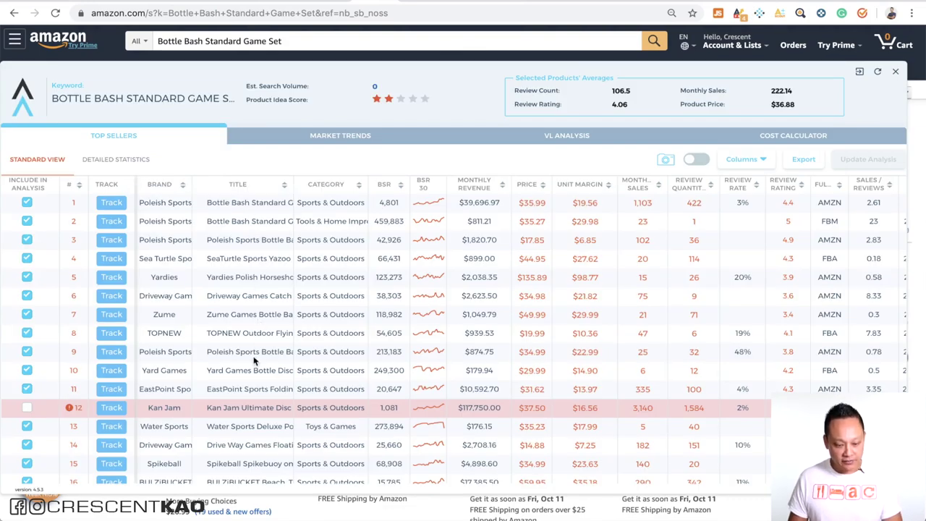
pyautogui.scroll(-5, 252, 352)
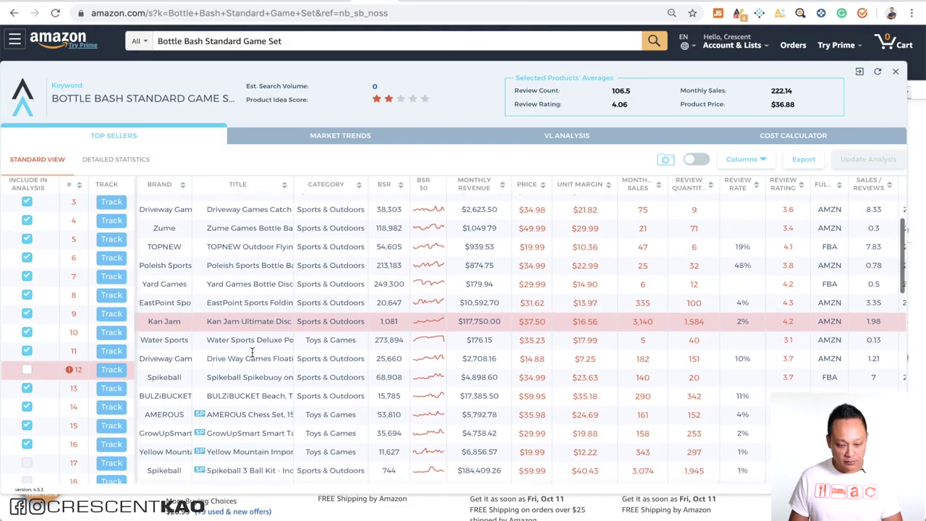
pyautogui.scroll(3, 253, 357)
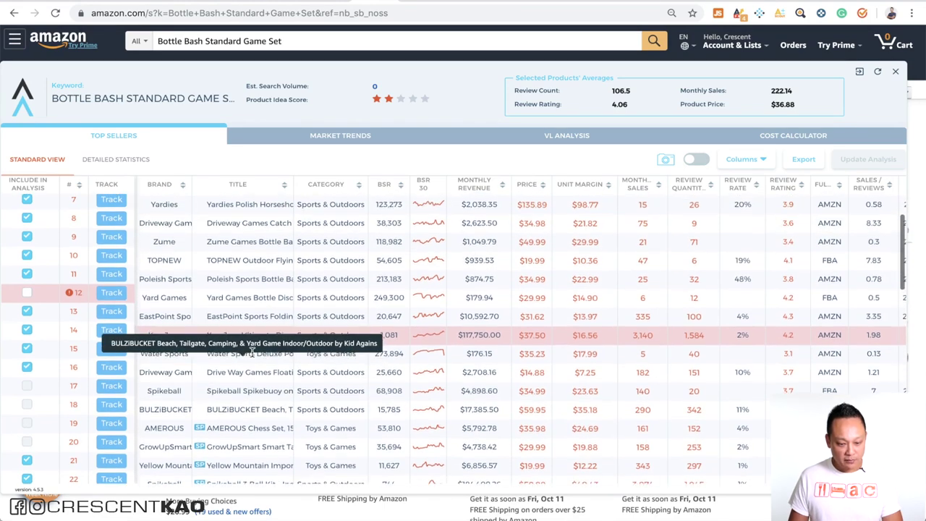